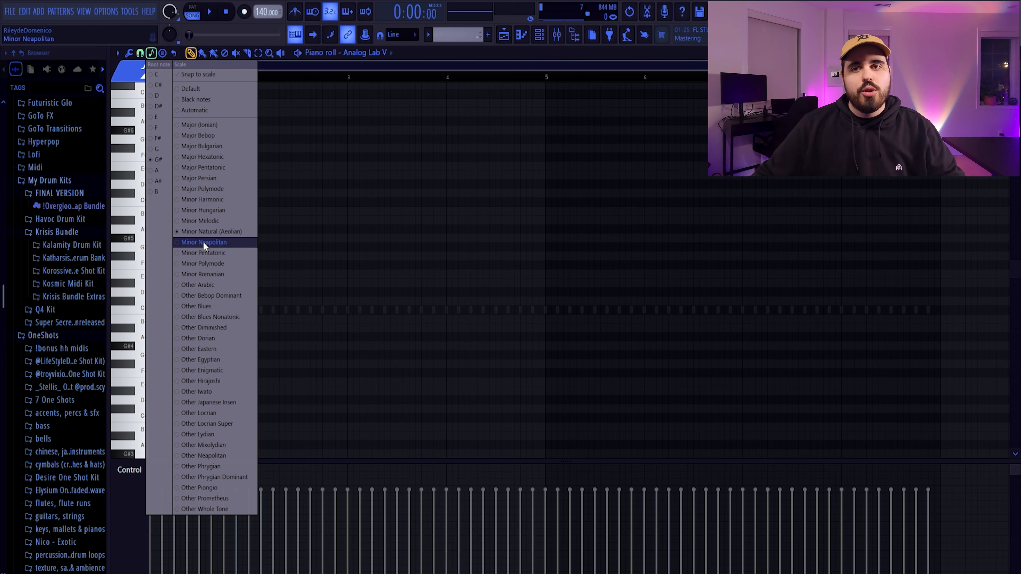
Set the root note of the piano roll's scale highlighting to D#
click(160, 103)
scroll(168, 341, down, 3)
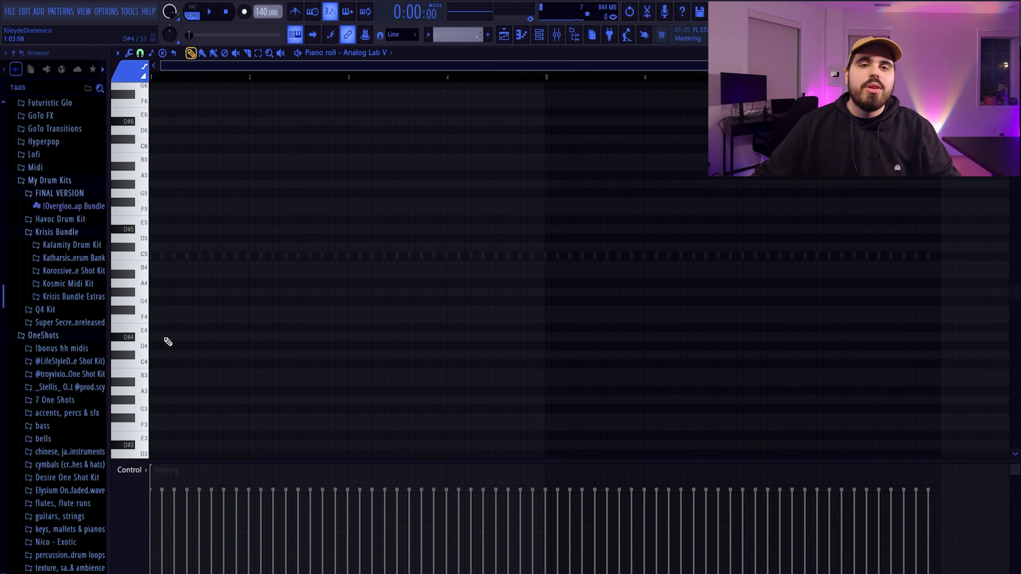
Stack one-bar notes D#4, F4, F#4, G#4, A#4, B4 and C#5 at bar 1 to lay out the scale
click(167, 337)
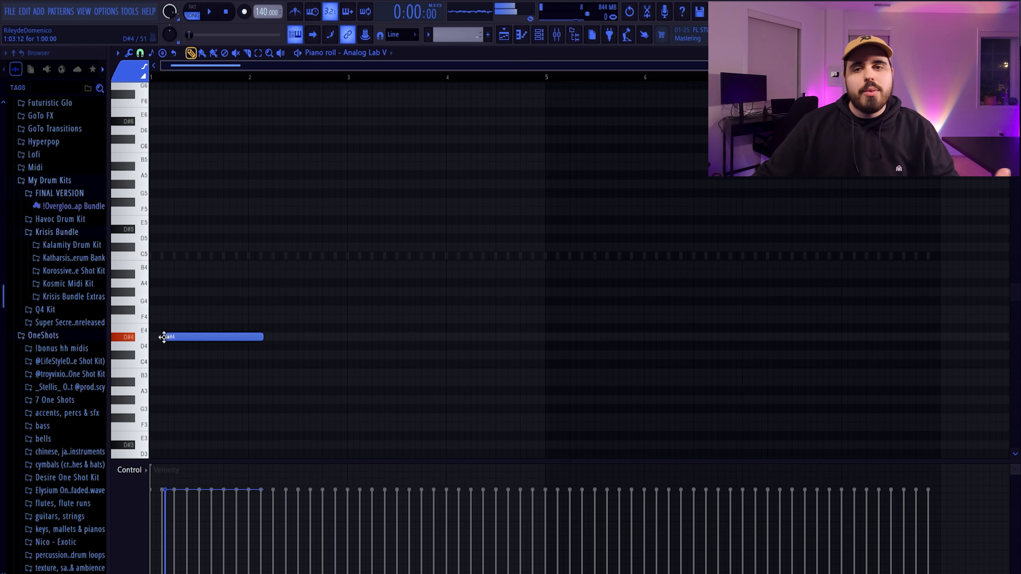
click(169, 319)
click(159, 310)
click(158, 291)
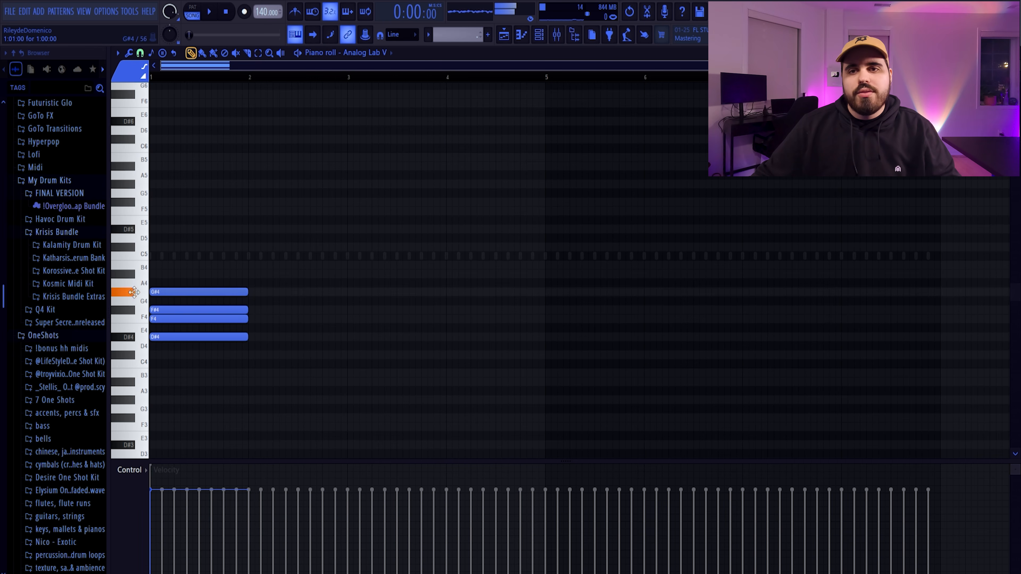
click(158, 274)
click(159, 265)
click(169, 247)
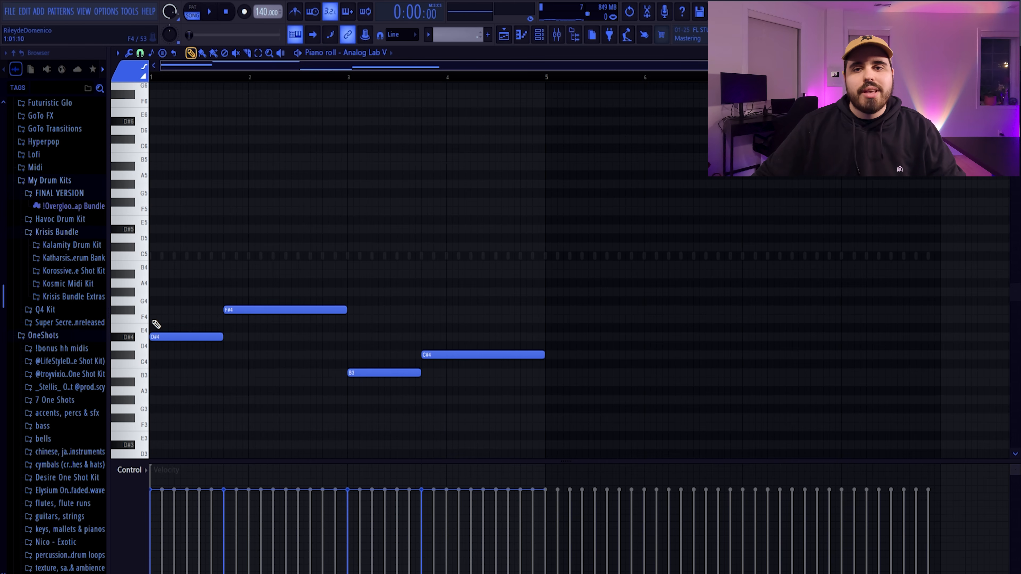
Build the first chord by adding F#4, A#4 and C#5 above the D#4 root at the same length
click(155, 309)
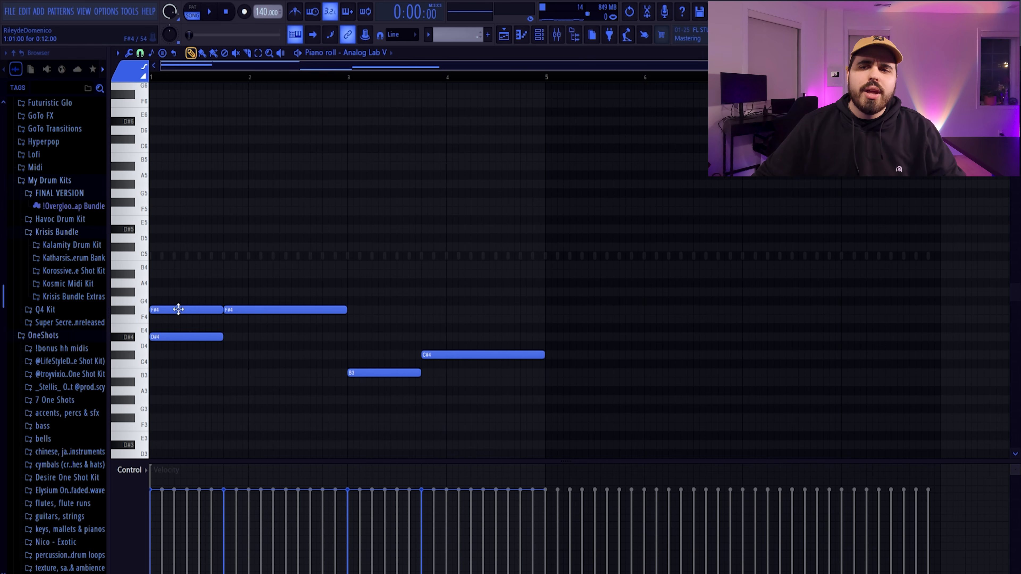
click(155, 276)
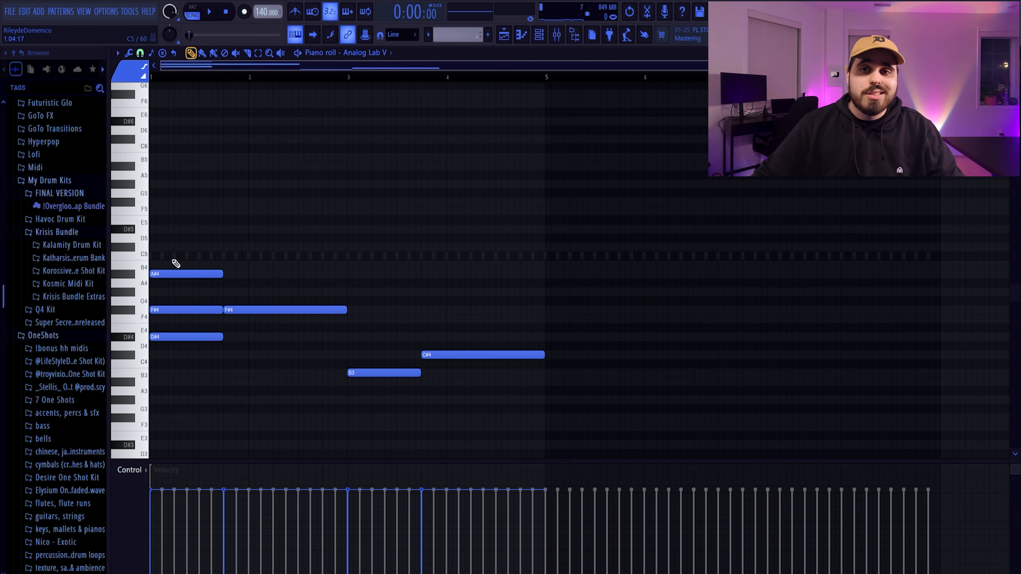
click(168, 248)
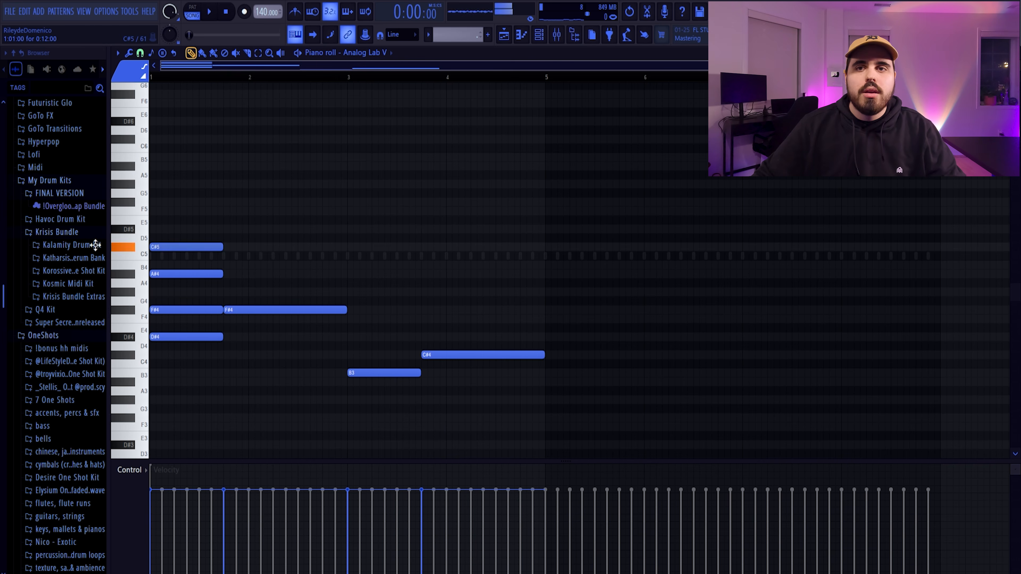
alt+right_click(178, 204)
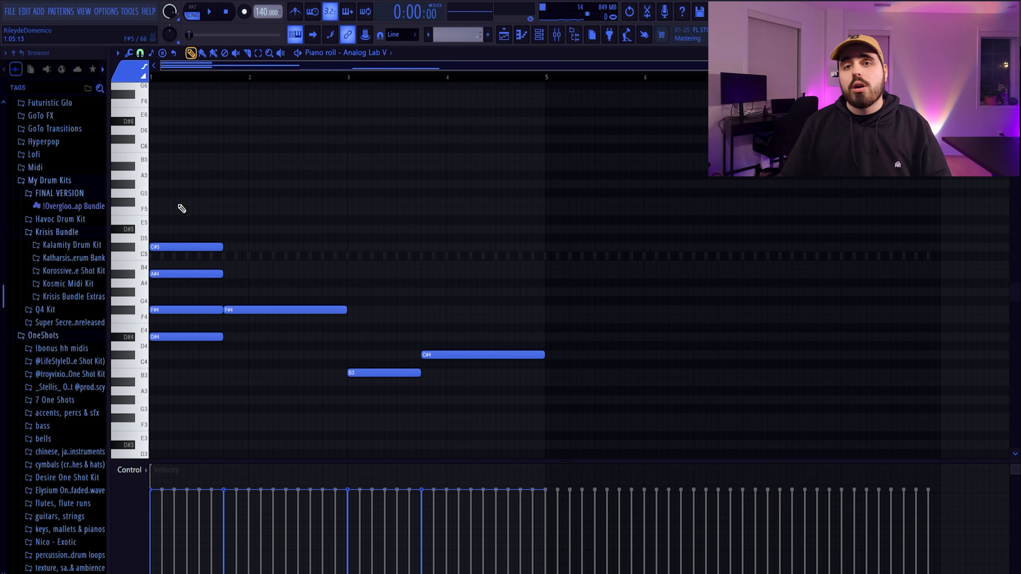
Build the second chord by adding A#4, C#5, F5 and G#5 above the F#4 root
click(237, 274)
click(226, 246)
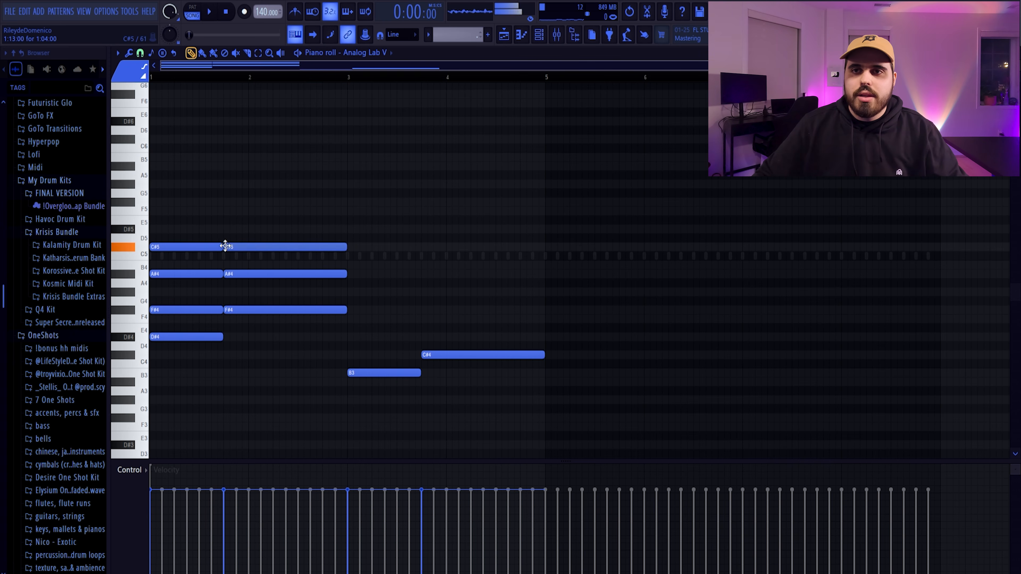
drag(225, 221, 224, 210)
Add D#4, F#4 and A#4 above the B3 root, and F4, G#4 and B4 above the C#4 root
click(348, 272)
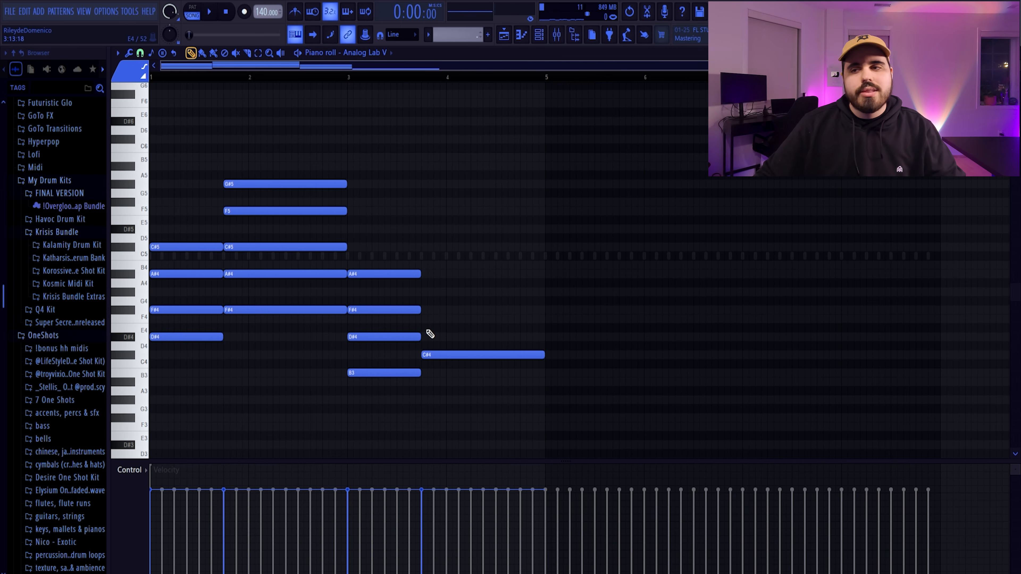
click(424, 321)
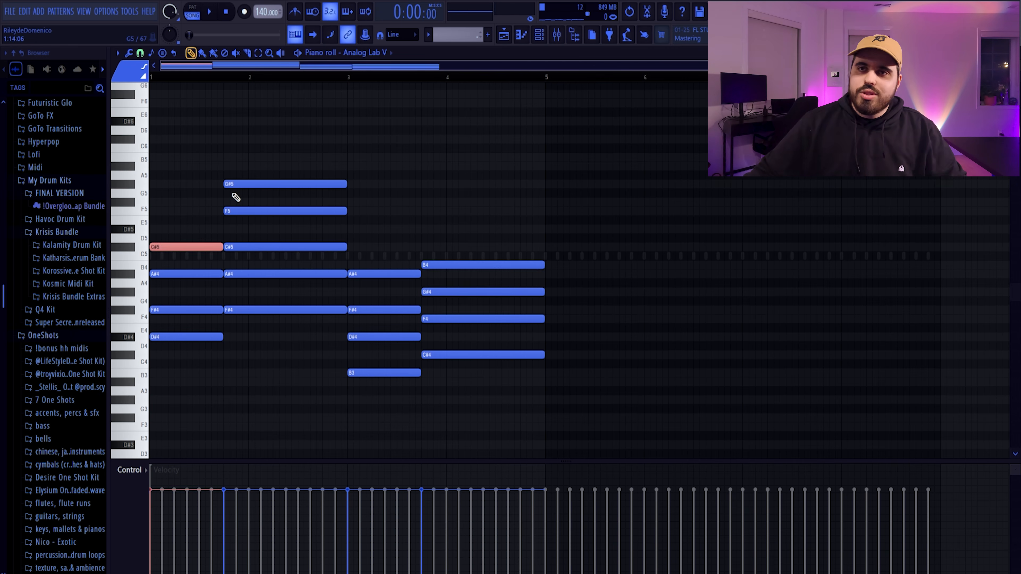
Move the second chord's G#5 note down an octave and play back the progression
ctrl+click(249, 185)
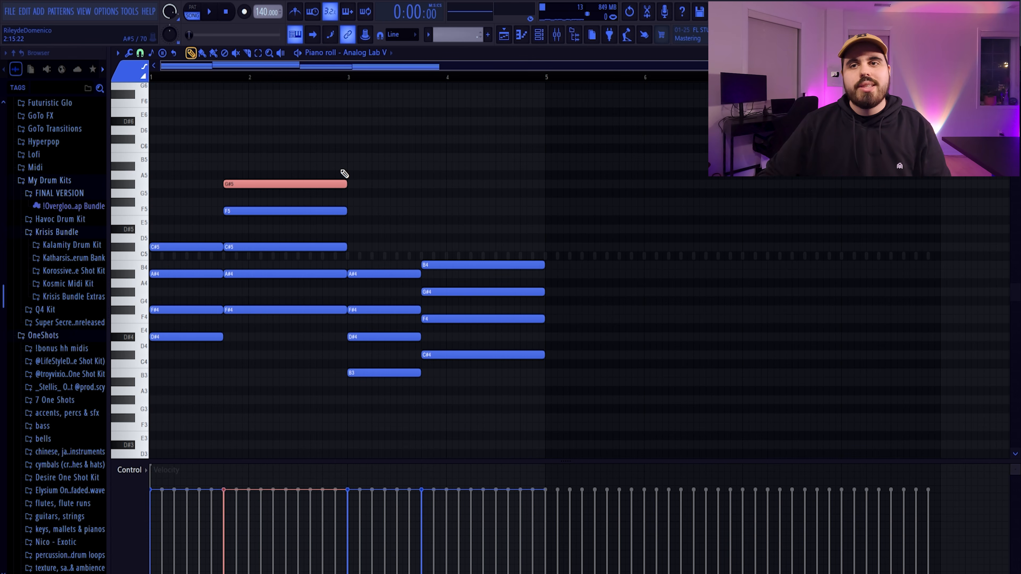
key(ctrl+Down)
click(272, 321)
drag(281, 333, 262, 260)
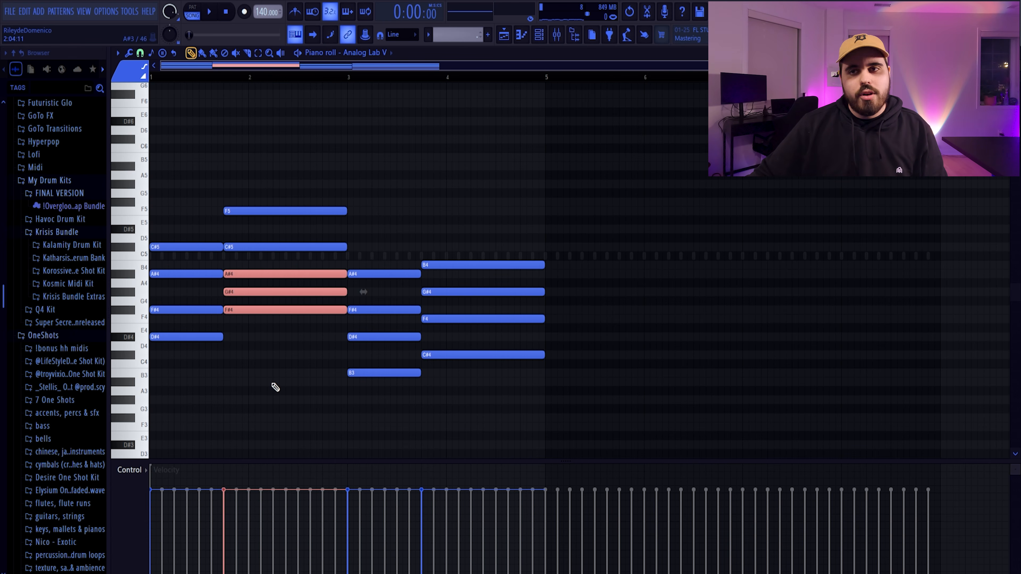
click(295, 333)
key(space)
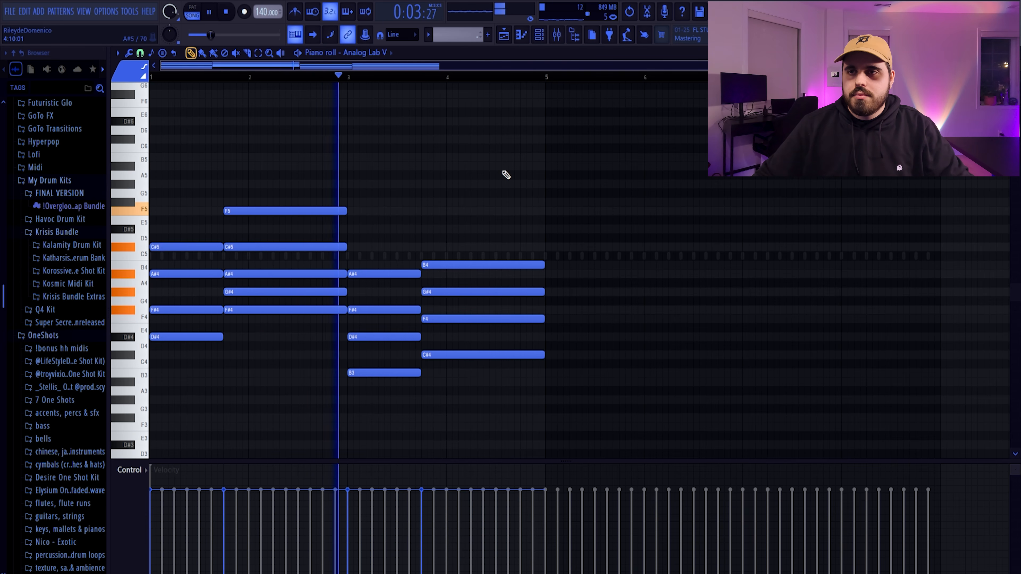
key(space)
Try removing the F5 and C#5 notes from the second chord
right_click(277, 211)
right_click(283, 247)
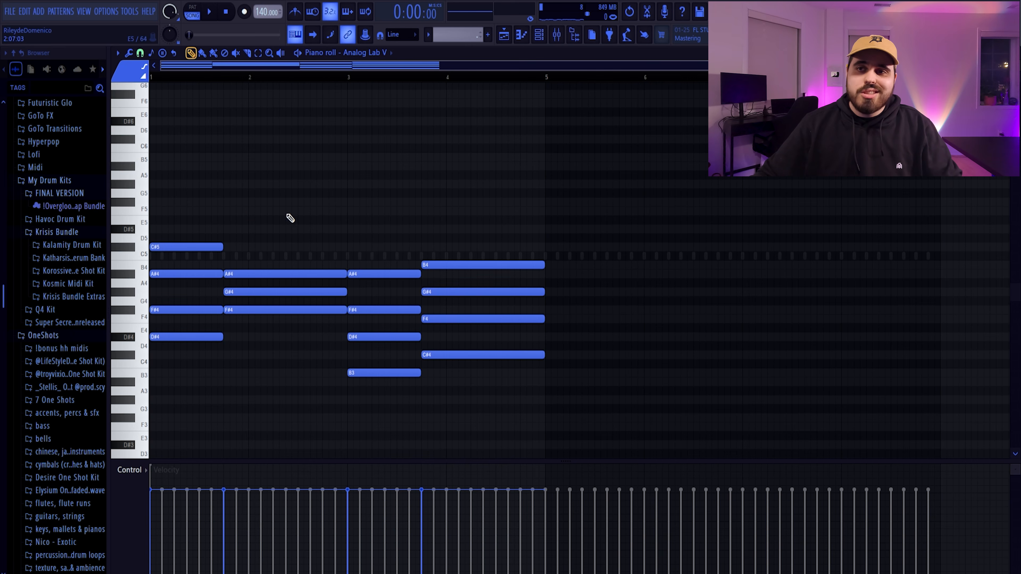
alt+right_click(259, 191)
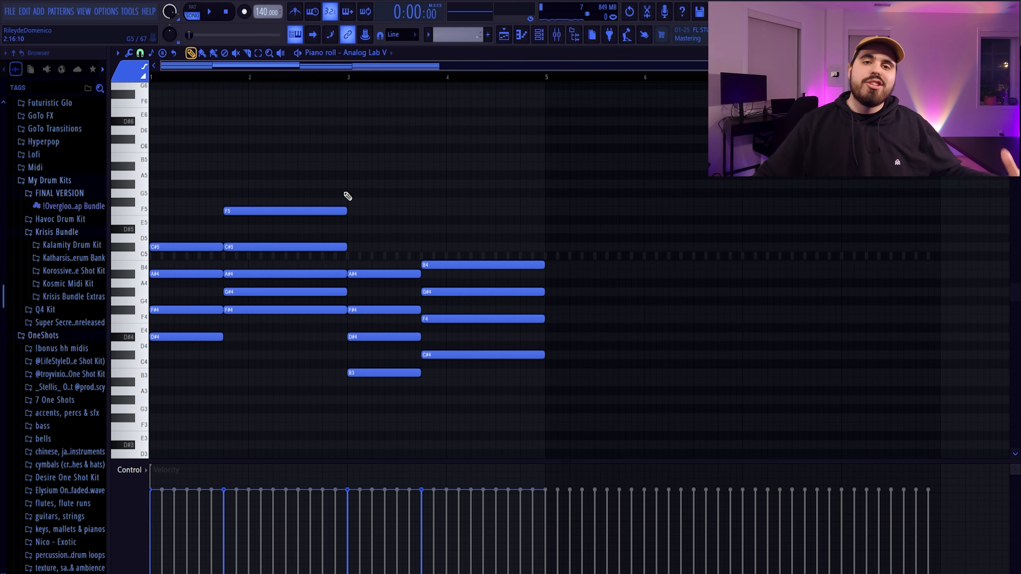
Raise the top note of the fourth chord from B4 by two semitones to C#5
drag(586, 190, 461, 394)
ctrl+click(461, 394)
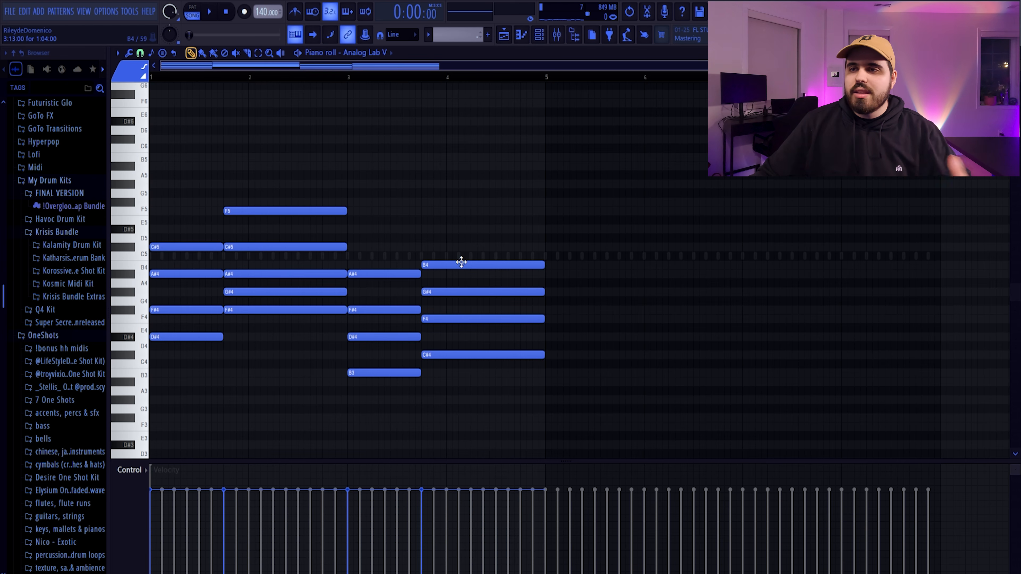
click(461, 261)
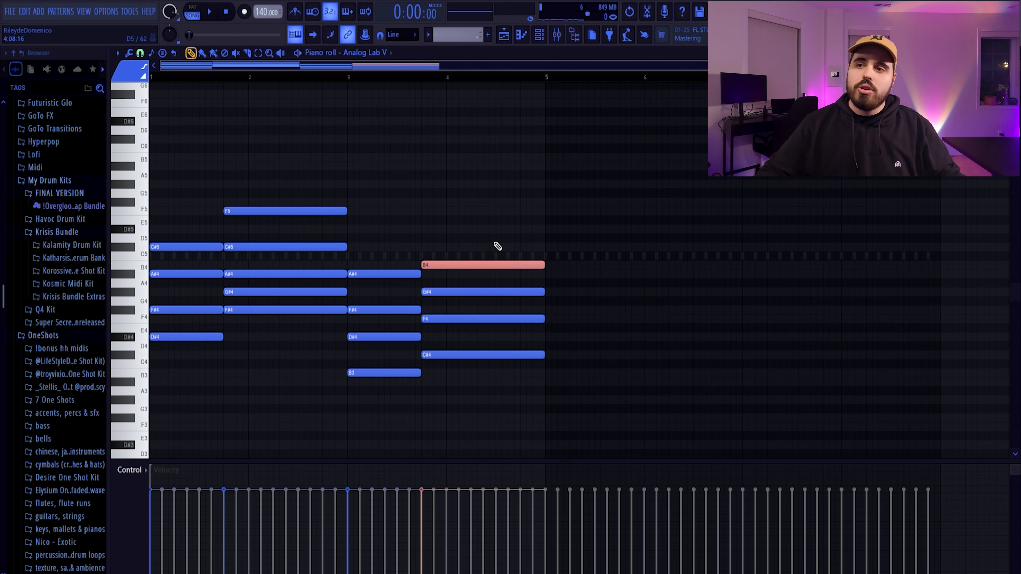
key(shift+Up)
key(shift+Up)
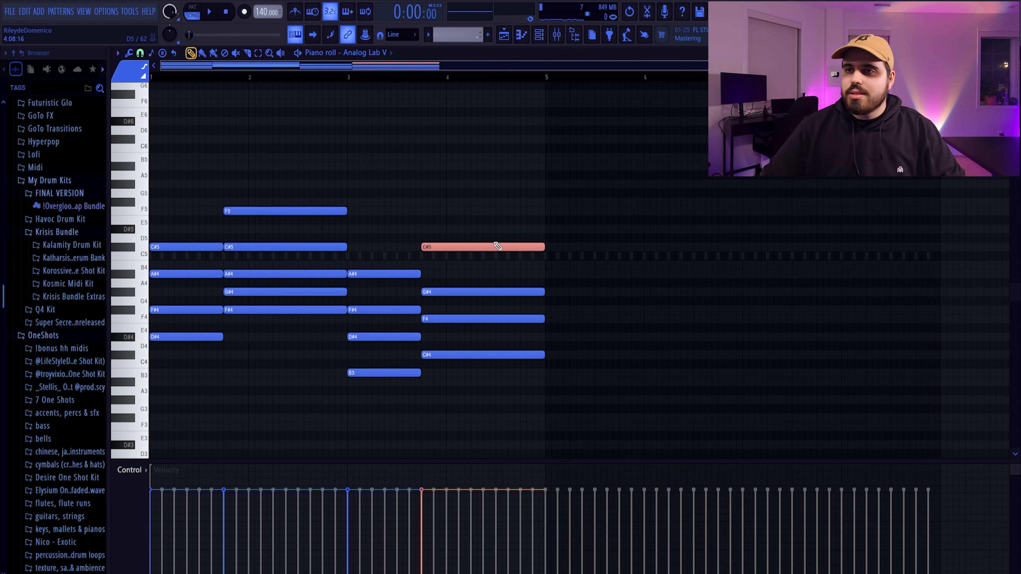
Compare the fourth chord's C#5 with its C#4 root and the first chord's C#5, and play back the progression
ctrl+click(462, 263)
ctrl+click(467, 247)
ctrl+click(494, 354)
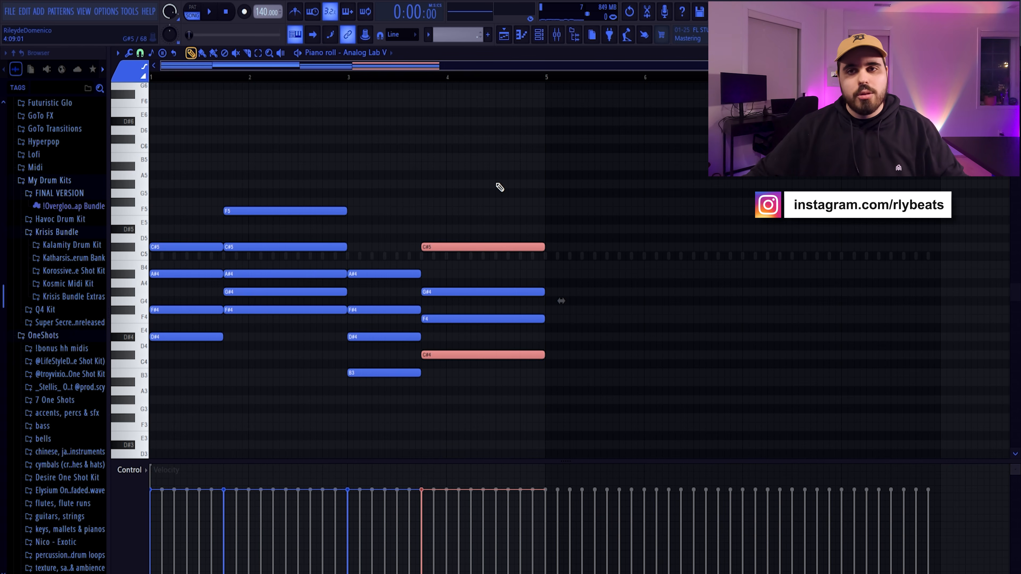
ctrl+click(518, 258)
ctrl+click(516, 247)
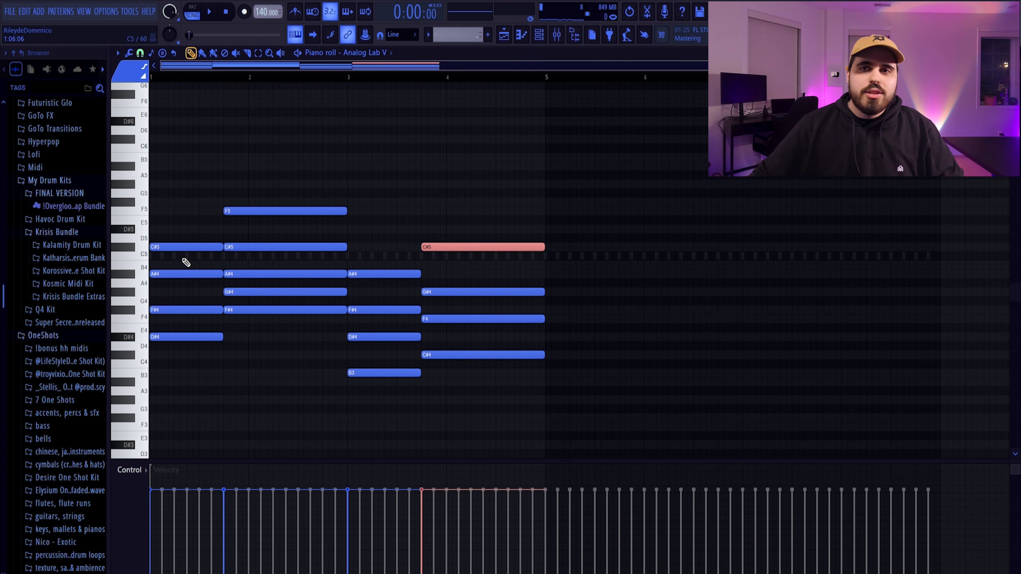
ctrl+click(186, 247)
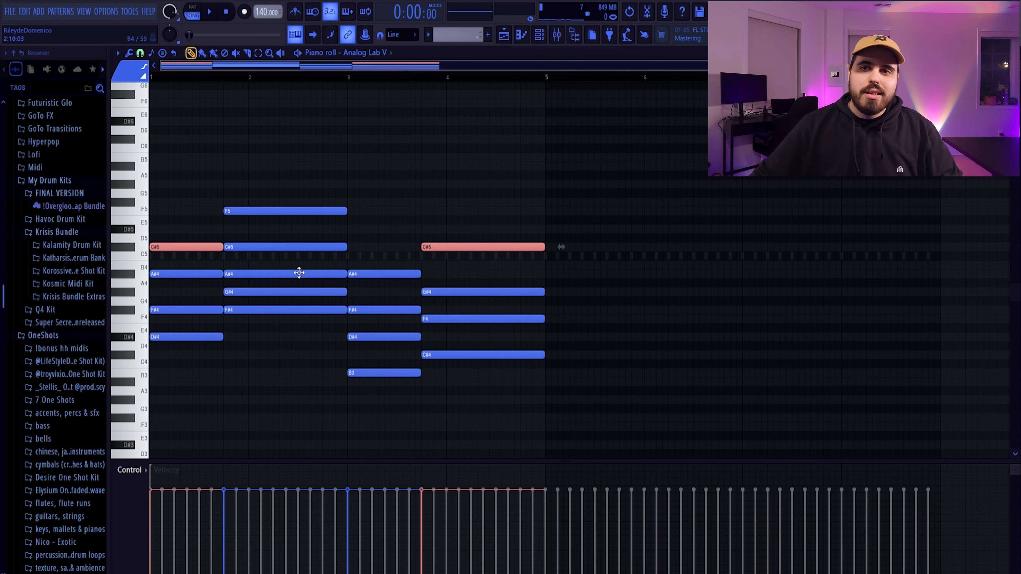
click(179, 296)
key(space)
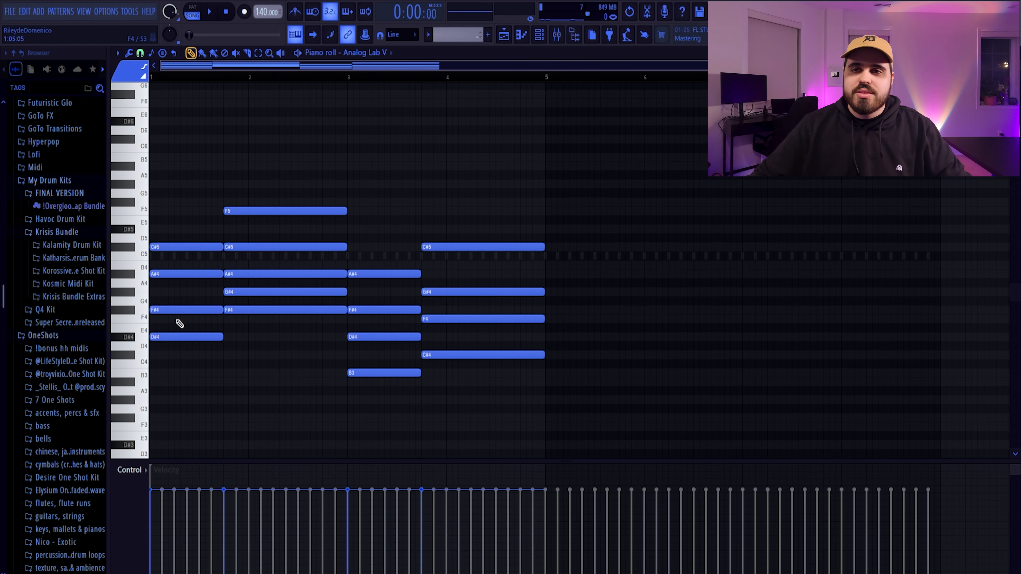
Raise the first chord's F#4 and the third chord's B3 and D#4 by one octave each
drag(307, 165, 364, 387)
ctrl+click(327, 329)
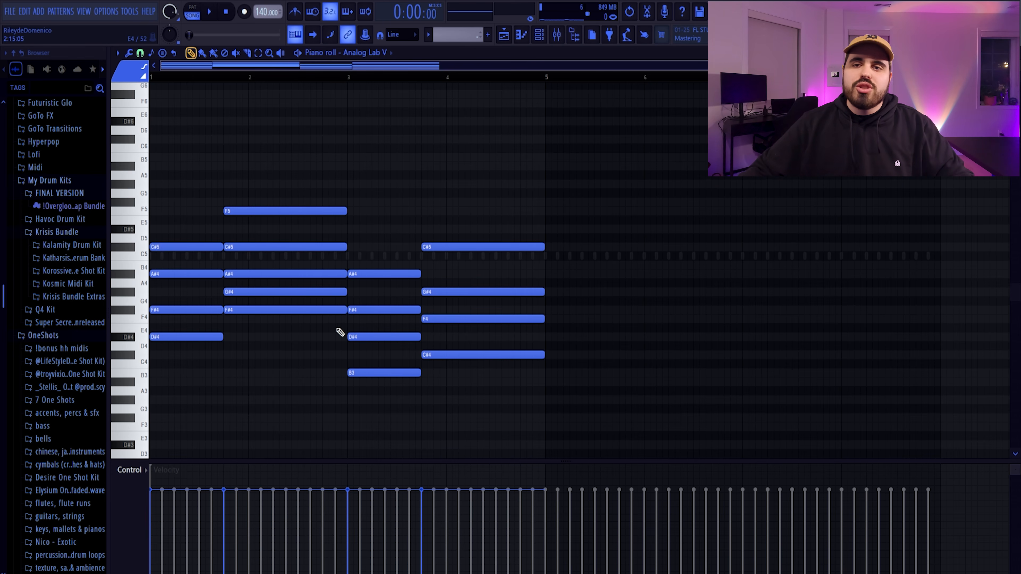
ctrl+click(202, 310)
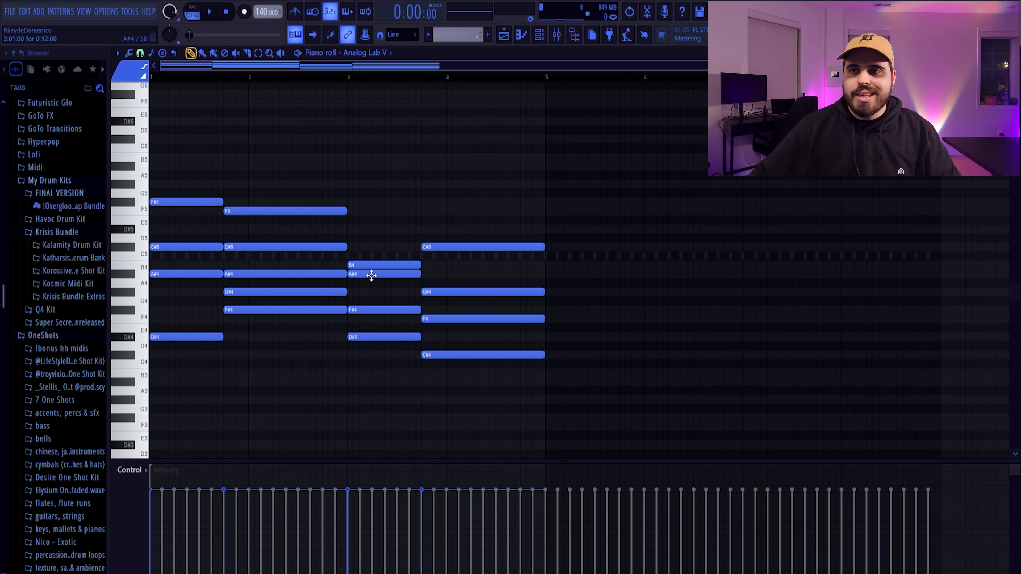
ctrl+click(372, 266)
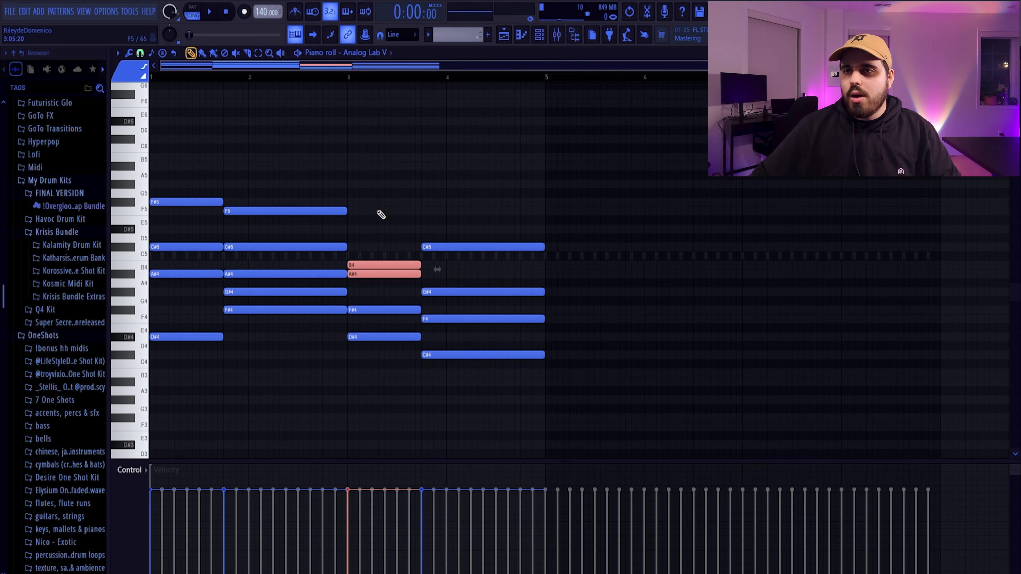
ctrl+click(378, 230)
Highlight the top note of each of the four chords and play back the progression
click(331, 176)
drag(181, 181, 480, 244)
ctrl+click(425, 243)
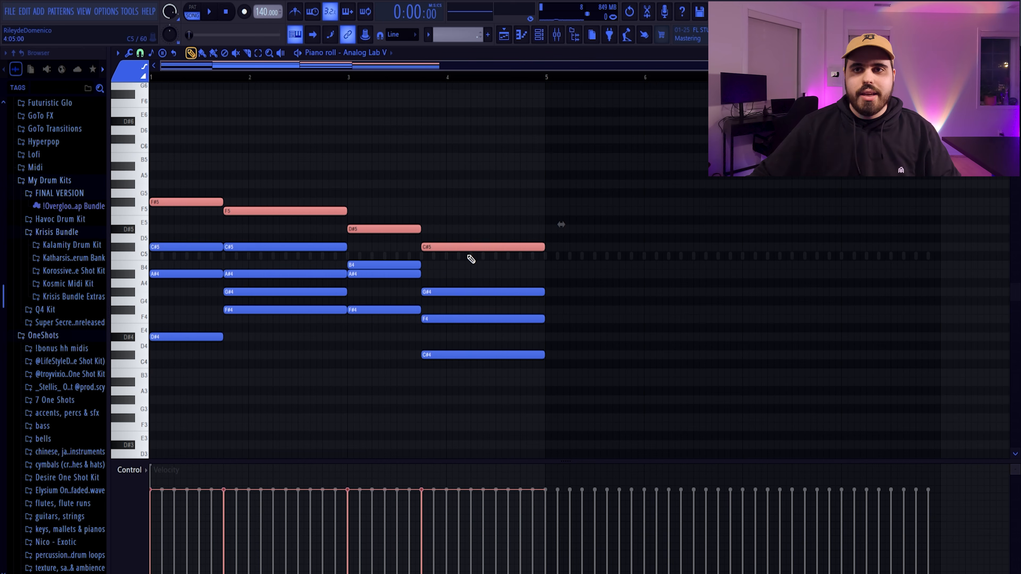
ctrl+click(240, 379)
key(space)
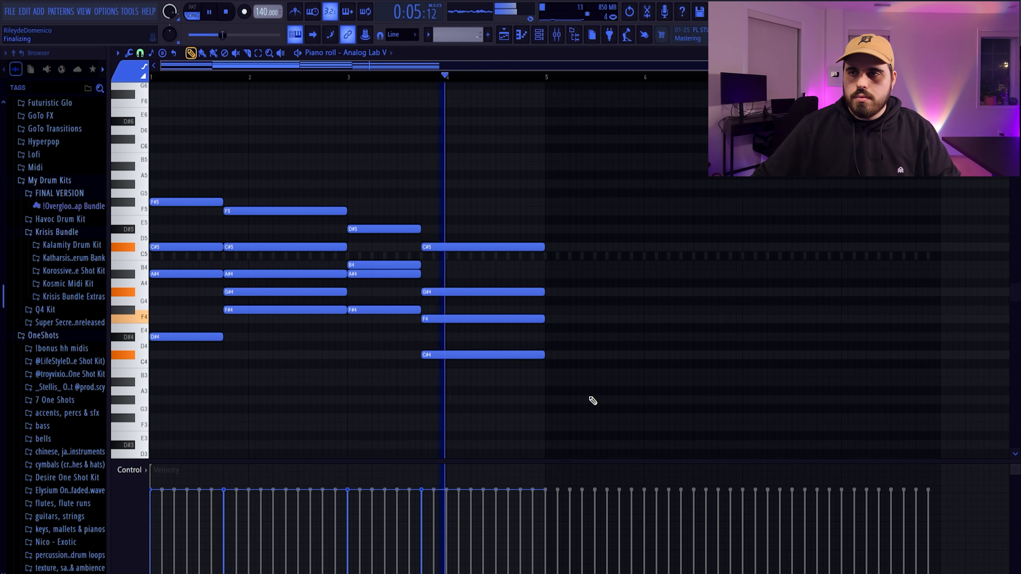
key(space)
Add bass notes D#3, F#3, B2 and C#3 under the four chords, each matching its chord's length
scroll(212, 399, down, 1)
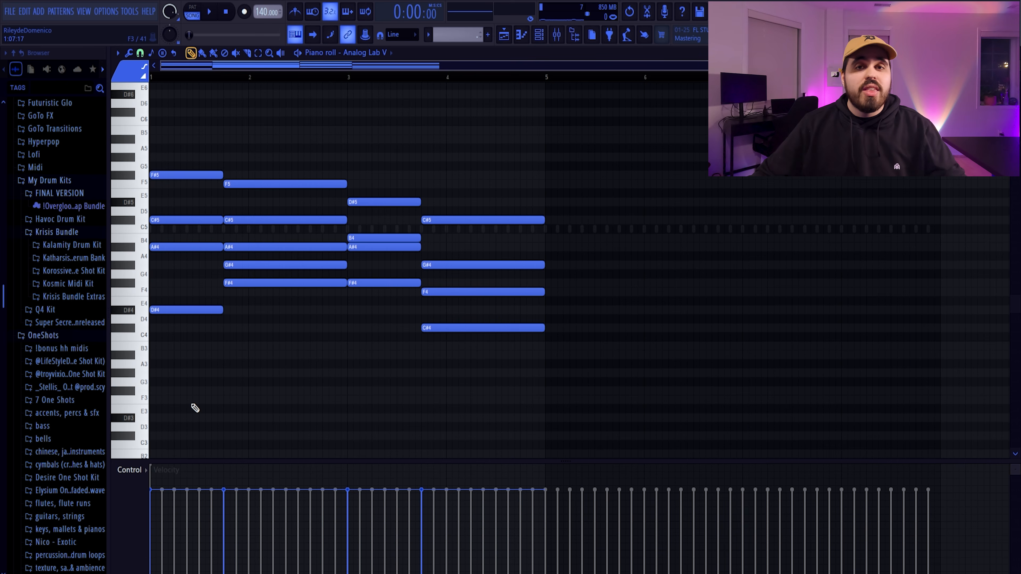
click(195, 418)
drag(273, 419, 222, 421)
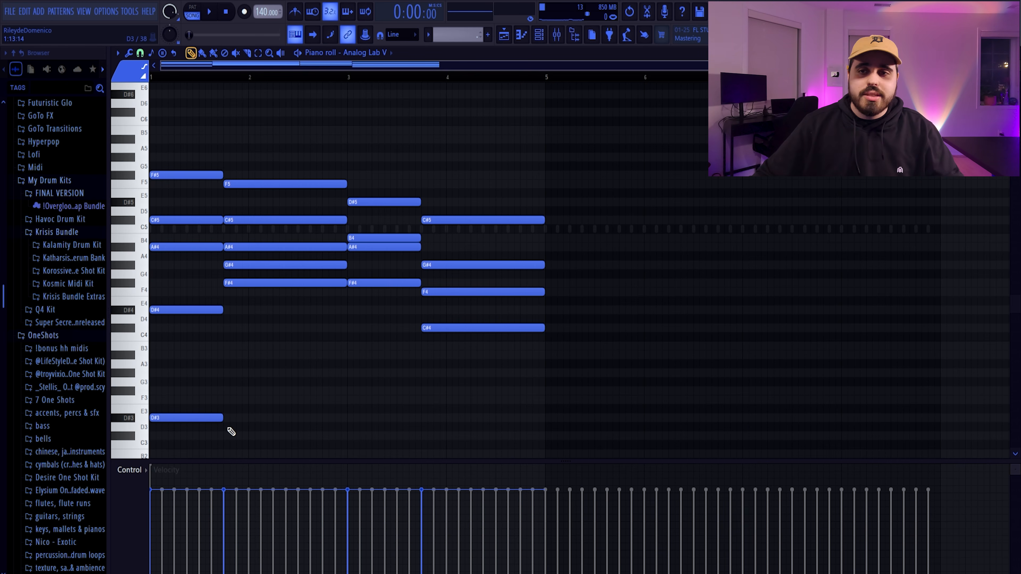
click(226, 390)
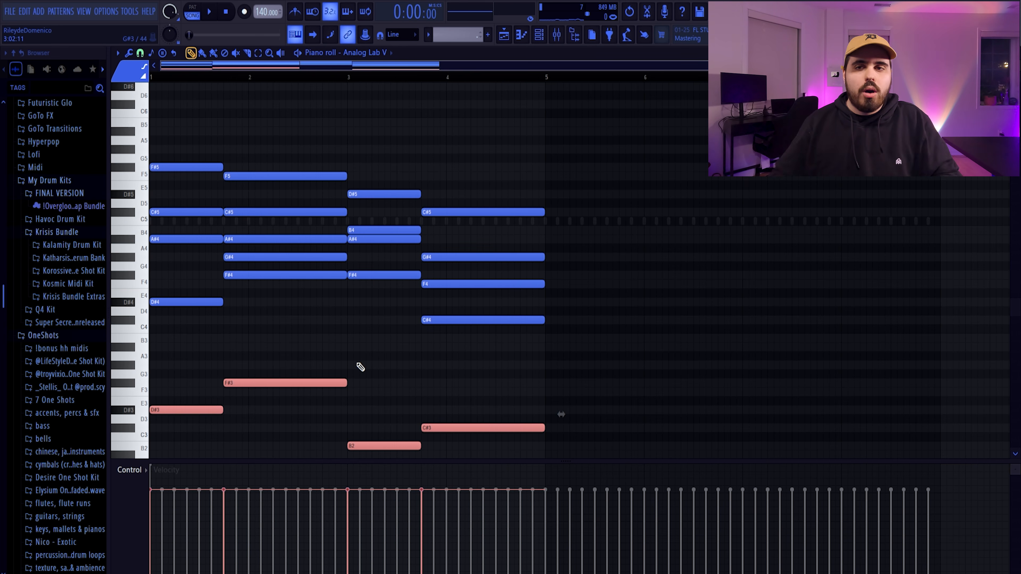
key(ctrl+d)
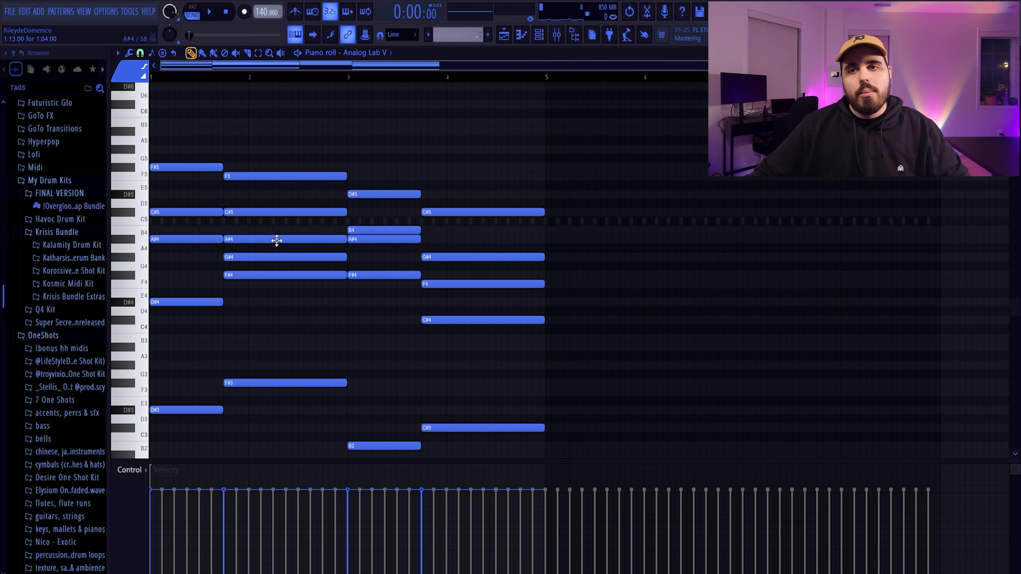
Add D#6 on top of the first chord and F6 on the second, and duplicate the whole progression into bars 5 to 8
key(space)
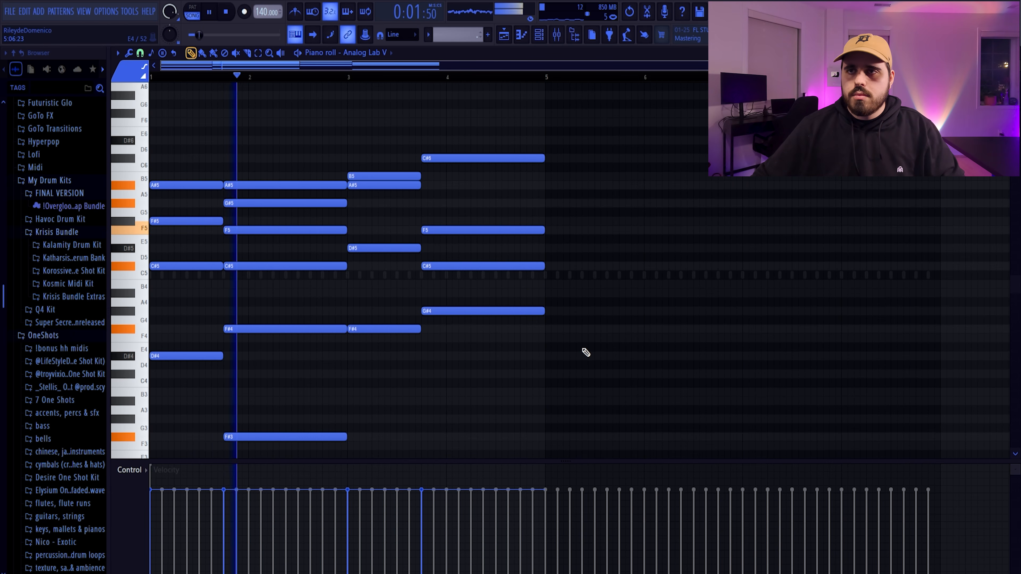
scroll(588, 352, down, 1)
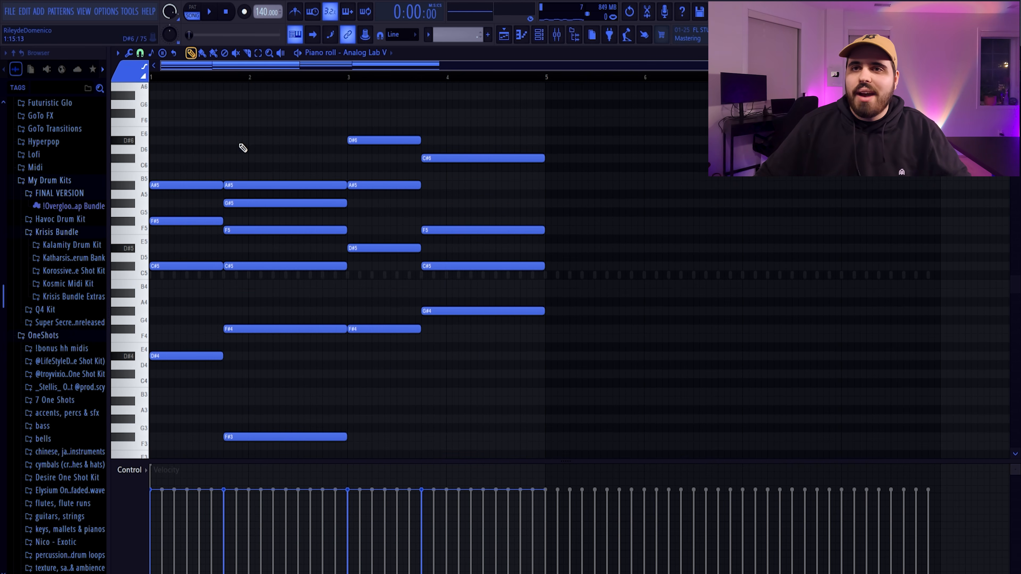
click(225, 123)
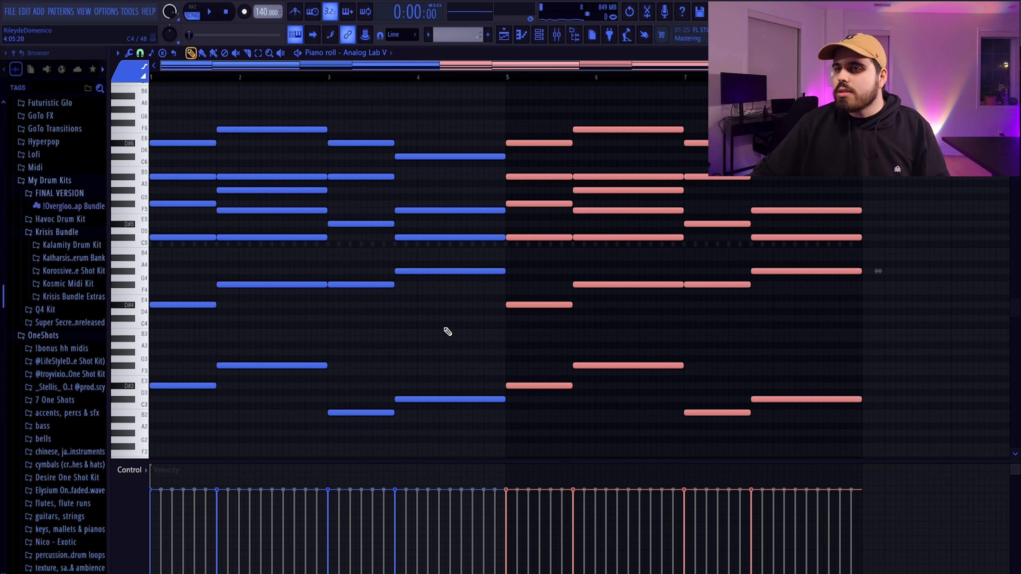
Add top melody notes A#6, G#6, F#6 and G#6 above the four repeated chords in bars 5 to 8, each matching its chord's length
drag(533, 66, 672, 73)
scroll(372, 268, up, 2)
drag(376, 119, 775, 377)
key(ctrl+d)
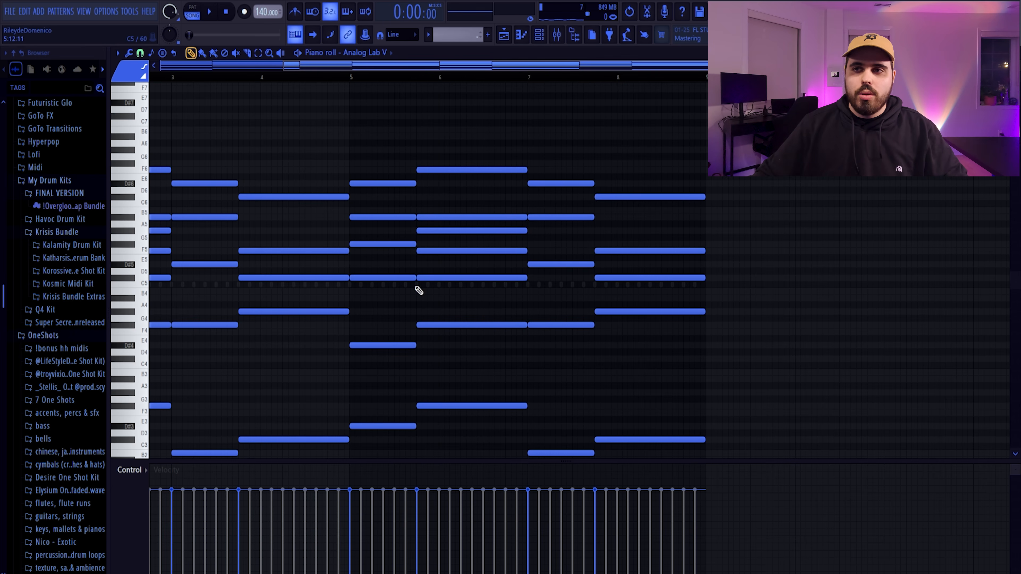
scroll(345, 145, up, 5)
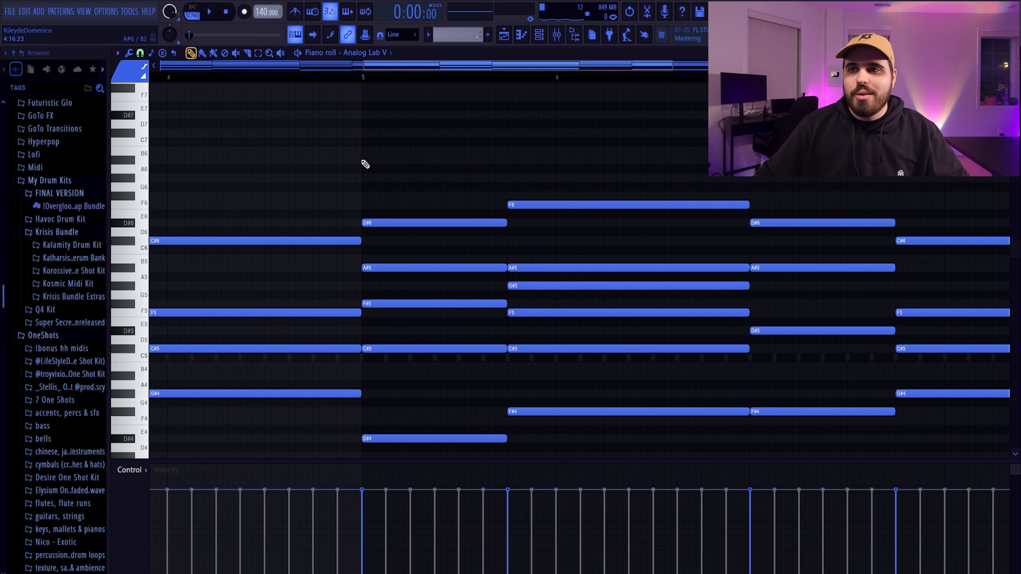
click(363, 160)
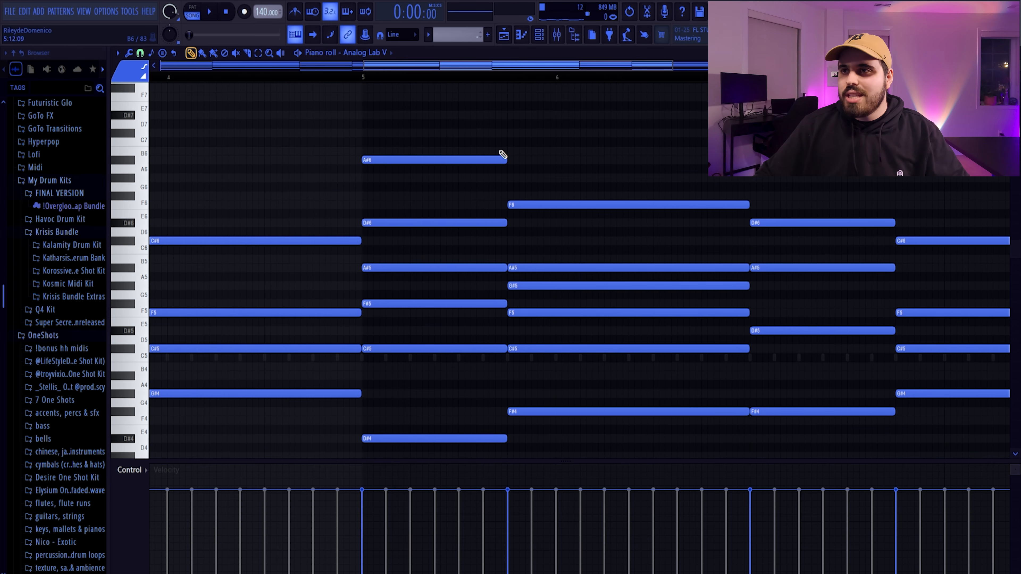
drag(389, 65, 375, 66)
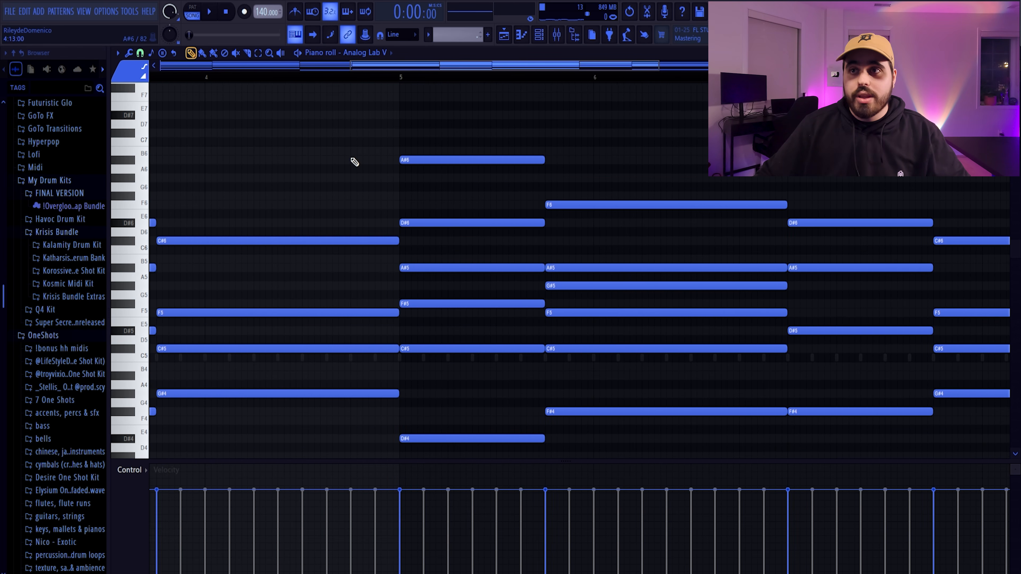
scroll(351, 160, down, 5)
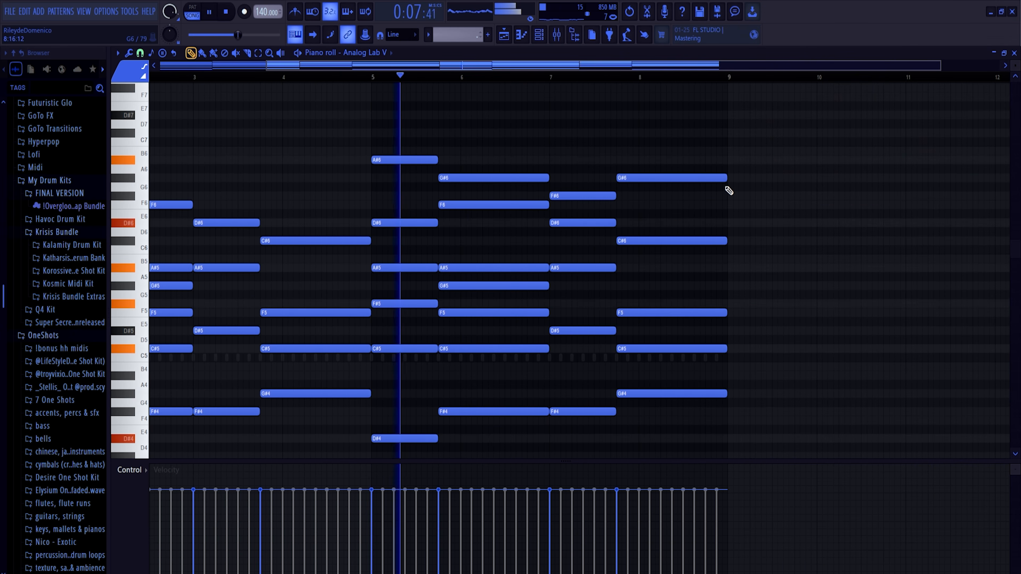
Raise the last chord's C#6, C#5 and C#3 by one semitone to D6, D5 and D3
scroll(717, 197, down, 1)
scroll(750, 206, down, 2)
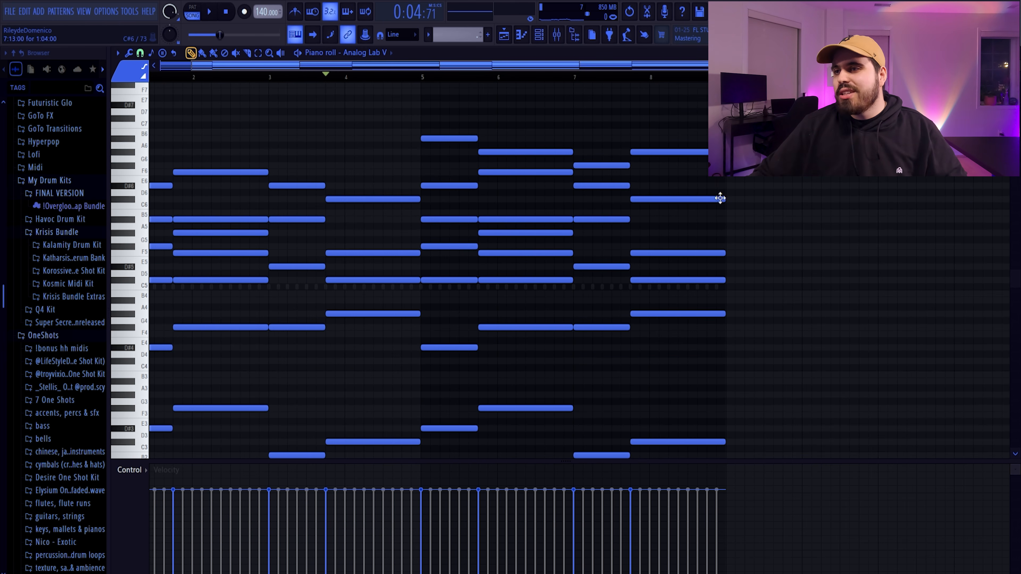
click(720, 198)
drag(737, 271, 641, 281)
drag(702, 434, 647, 449)
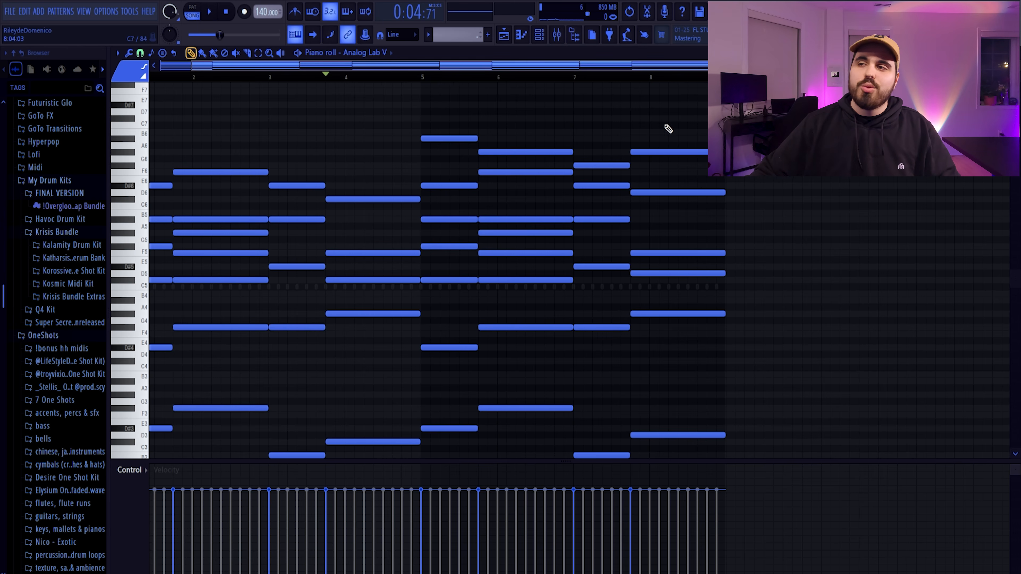
Highlight the first chord of the progression and play the progression back
scroll(668, 129, down, 1)
drag(173, 129, 181, 452)
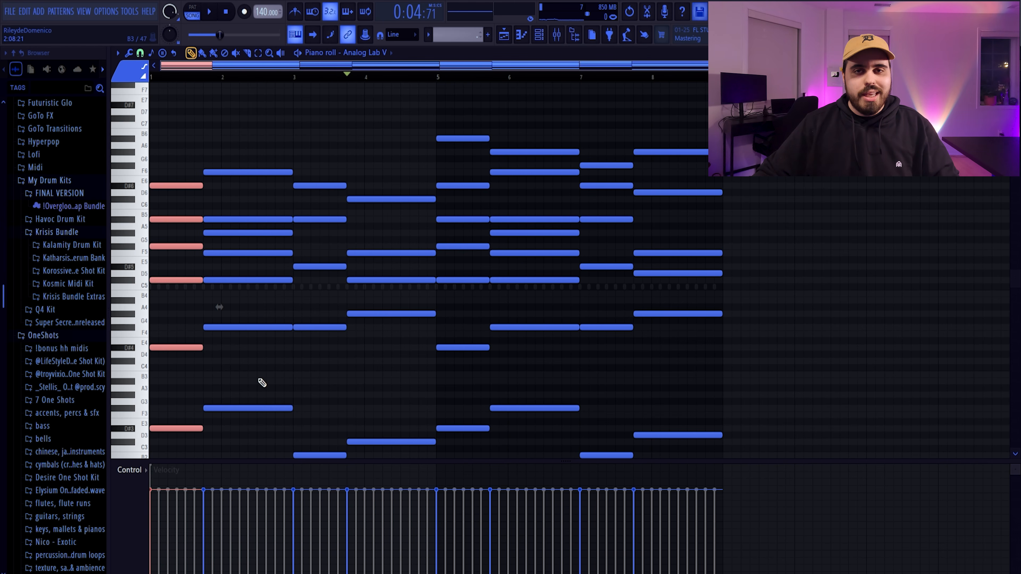
key(space)
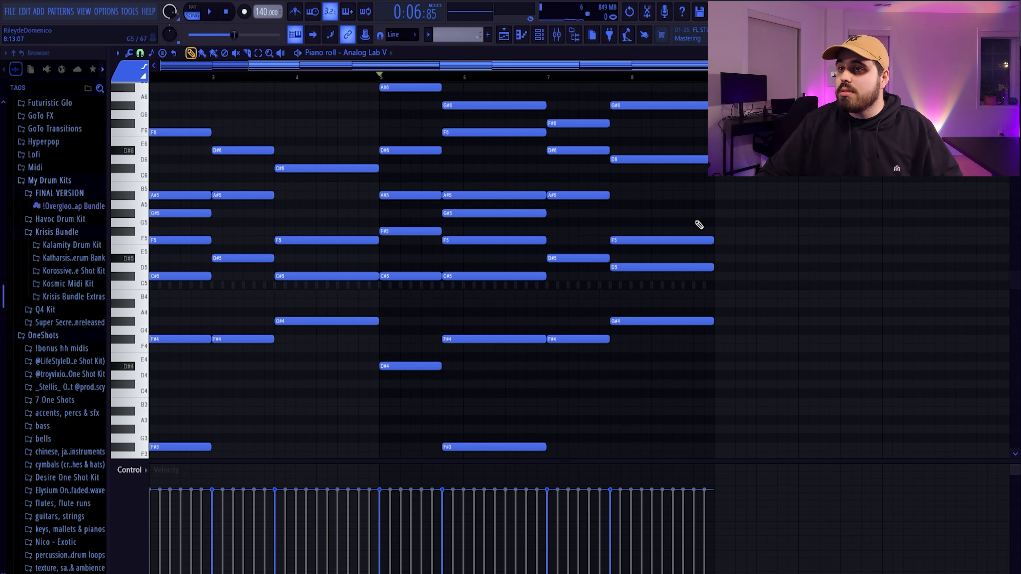
Slice the last chord's upper notes into two parts one beat into bar 8
scroll(725, 192, up, 1)
scroll(728, 213, up, 2)
drag(683, 118, 686, 375)
drag(763, 375, 608, 354)
key(ctrl+b)
Shorten the last chord's D3 to the slice point and lower the first part's D3, D5 and D6 by one semitone to C#
ctrl+click(615, 381)
ctrl+click(610, 345)
ctrl+shift+click(619, 320)
ctrl+shift+click(613, 214)
scroll(620, 324, down, 4)
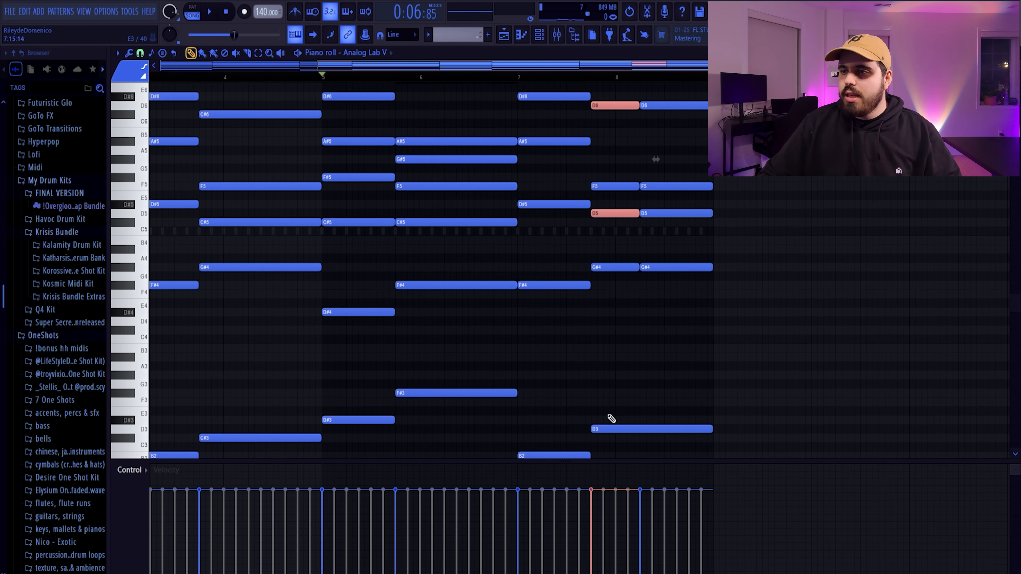
drag(708, 429, 639, 430)
ctrl+click(621, 429)
scroll(619, 274, up, 2)
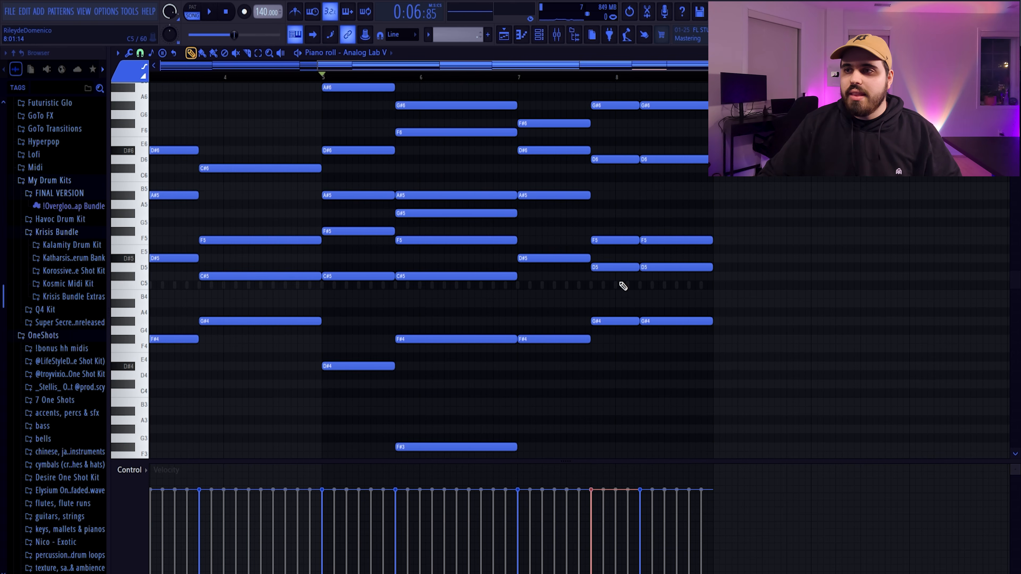
ctrl+shift+click(613, 161)
scroll(786, 314, down, 1)
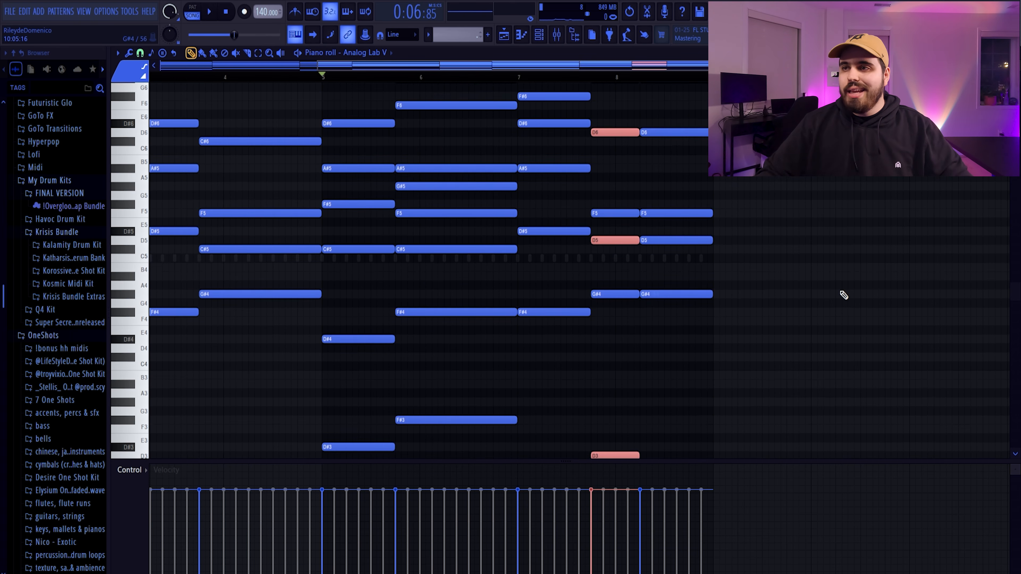
key(Down)
Add a D3 bass note under the second part of the last chord, matching that part's length
scroll(843, 295, down, 1)
ctrl+click(734, 381)
drag(642, 438, 717, 447)
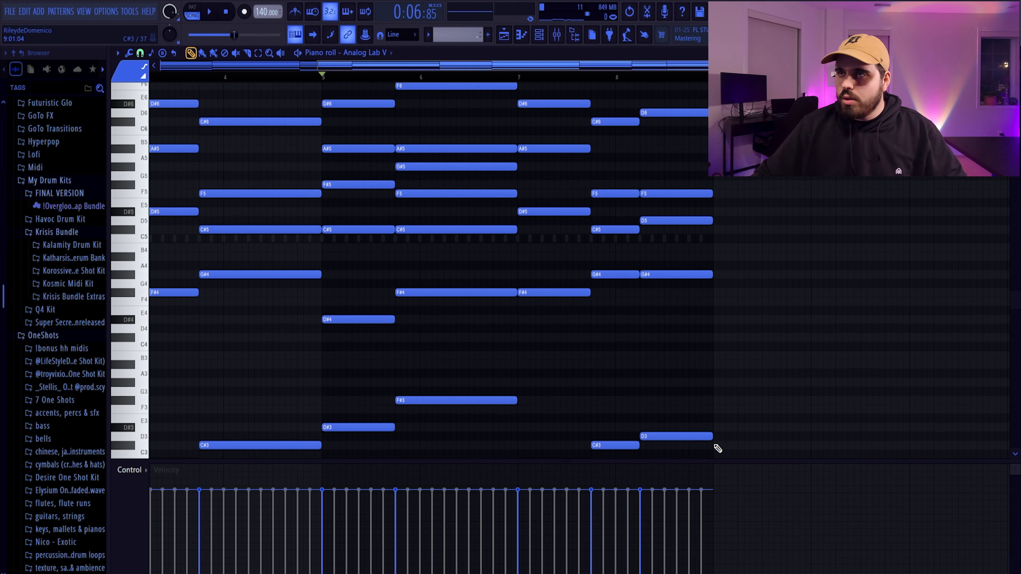
Play back the progression from bar 5 to hear the split last chord
scroll(705, 207, up, 3)
scroll(850, 214, down, 1)
scroll(850, 217, down, 2)
key(space)
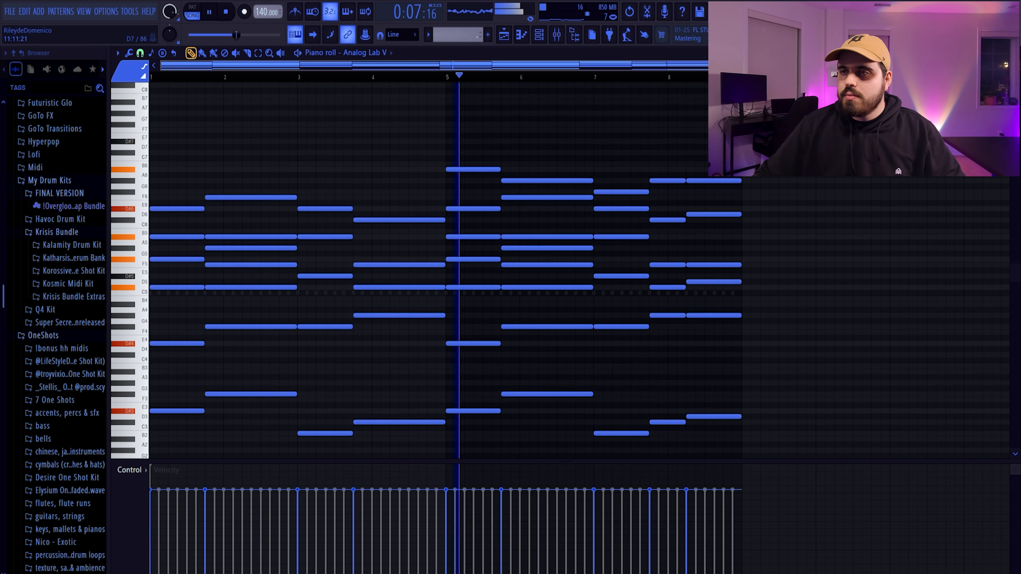
scroll(850, 217, down, 1)
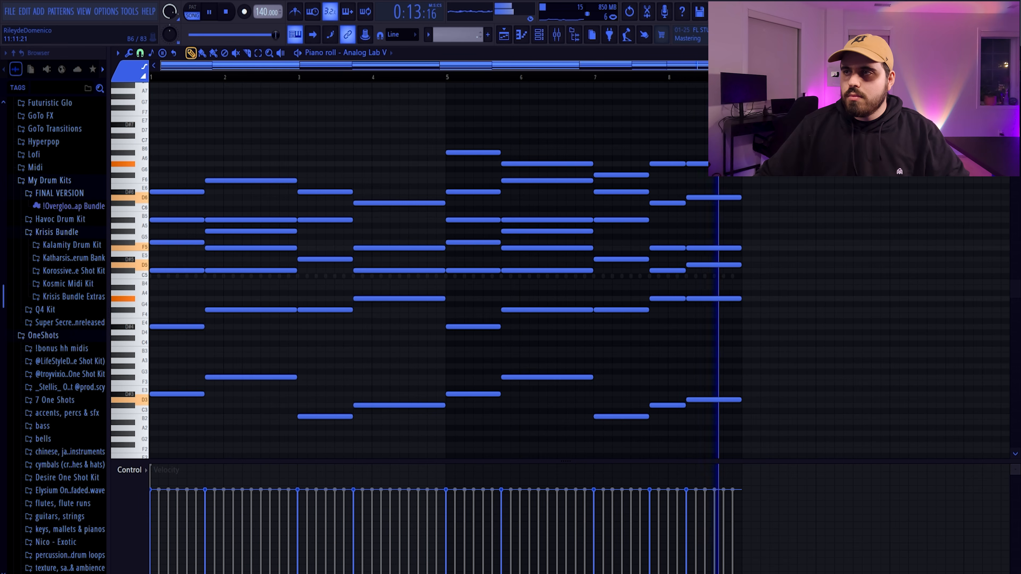
key(space)
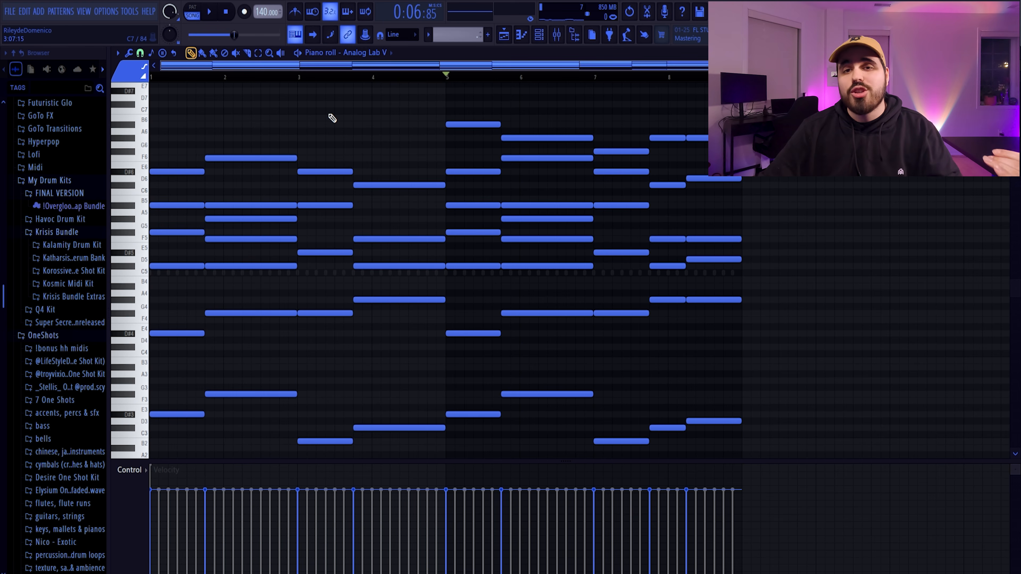
click(118, 52)
mouse_move(133, 85)
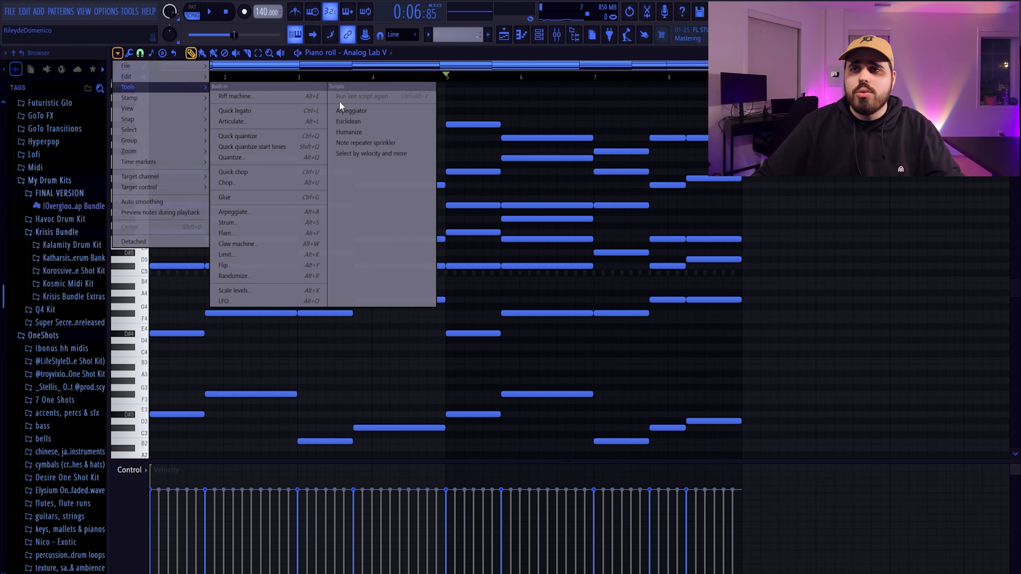
click(362, 132)
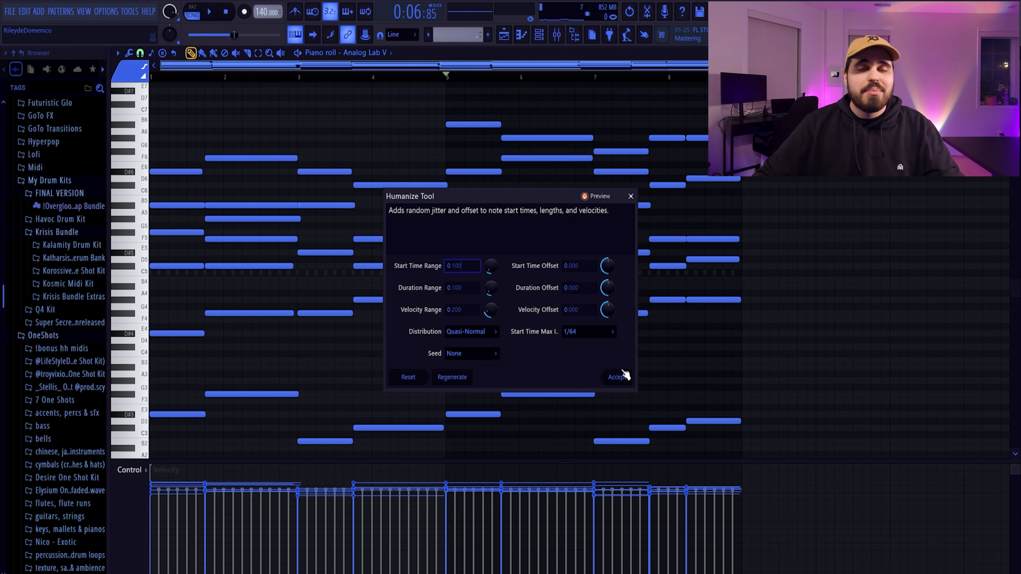
click(630, 196)
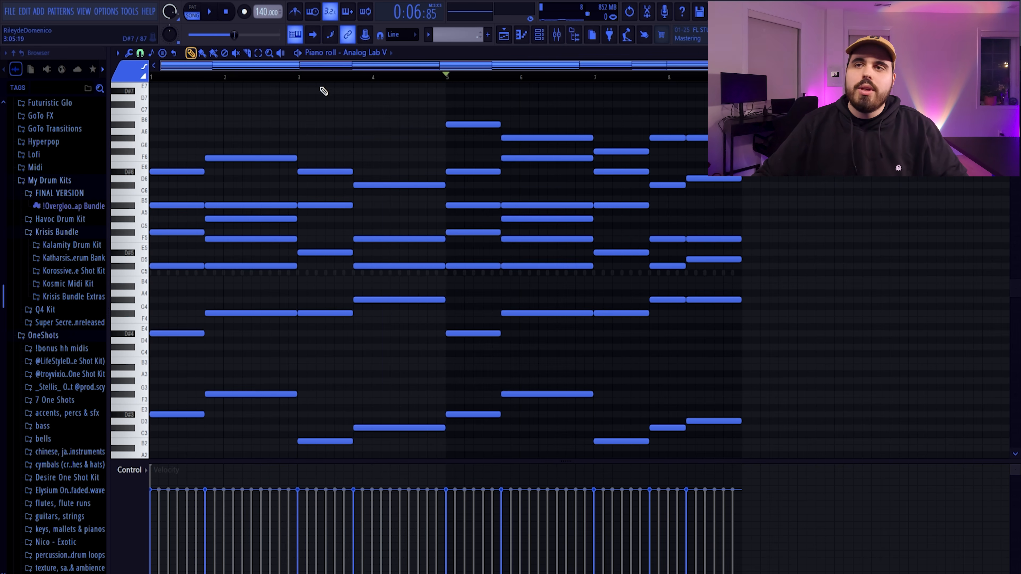
Strum all the chords with staggered start times and velocities, preserving the note ends
key(alt+s)
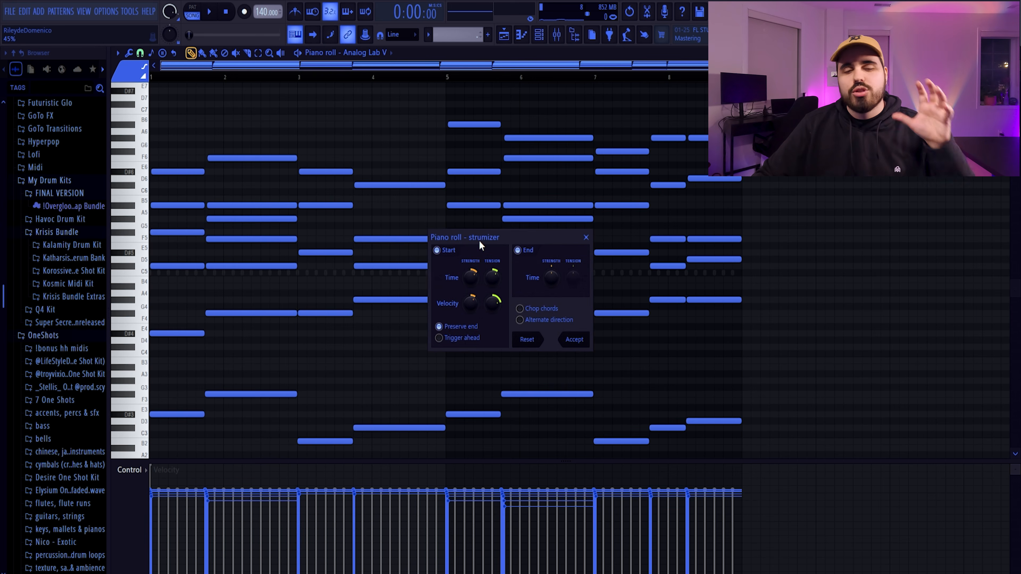
drag(466, 241, 345, 207)
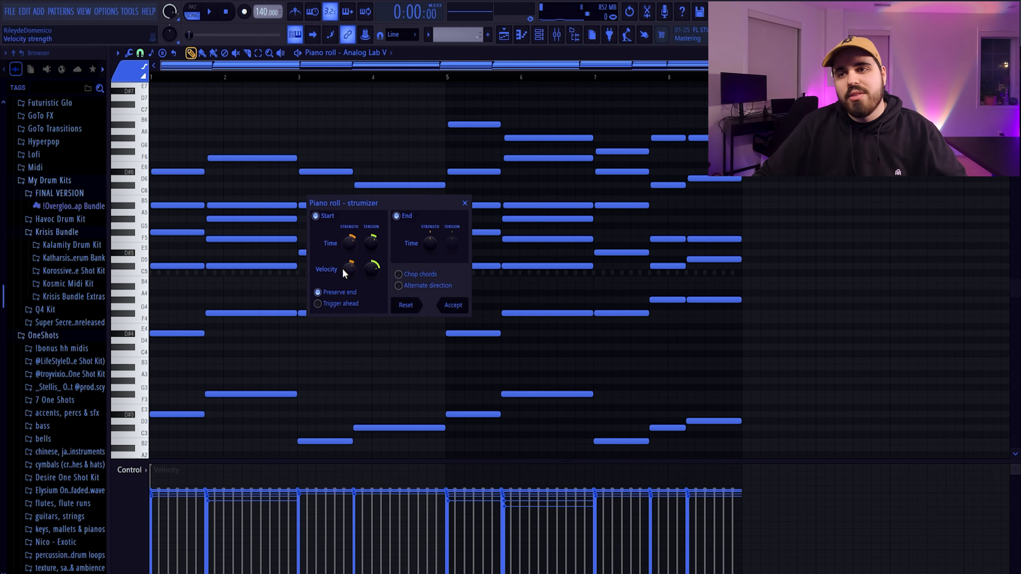
click(445, 307)
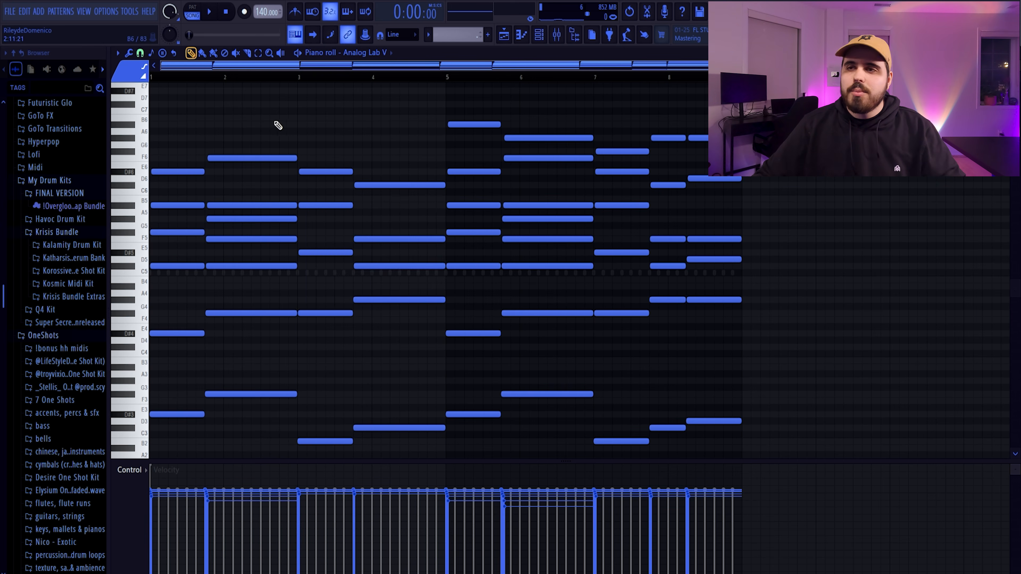
Randomize the velocity levels of all notes with the bipolar option slightly, and play back the progression
key(alt+r)
drag(510, 174, 321, 105)
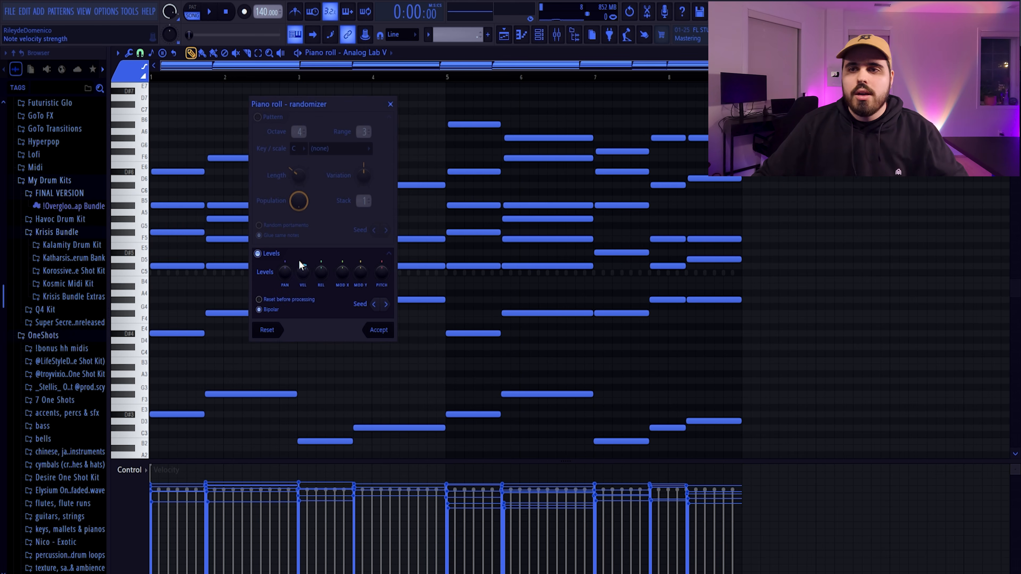
mouse_move(303, 272)
mouse_down()
mouse_move(303, 250)
mouse_move(303, 270)
mouse_up()
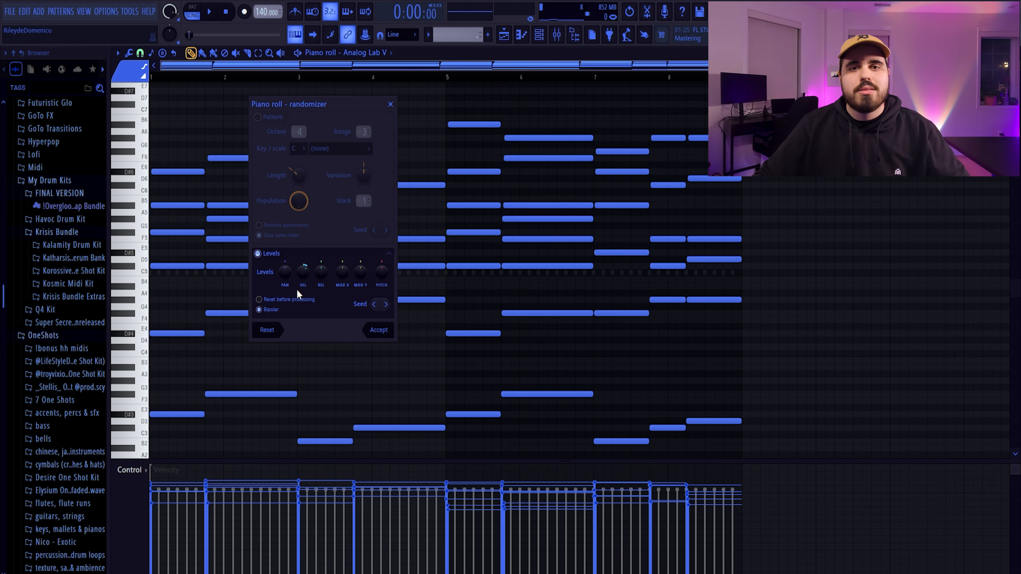
click(379, 330)
click(209, 12)
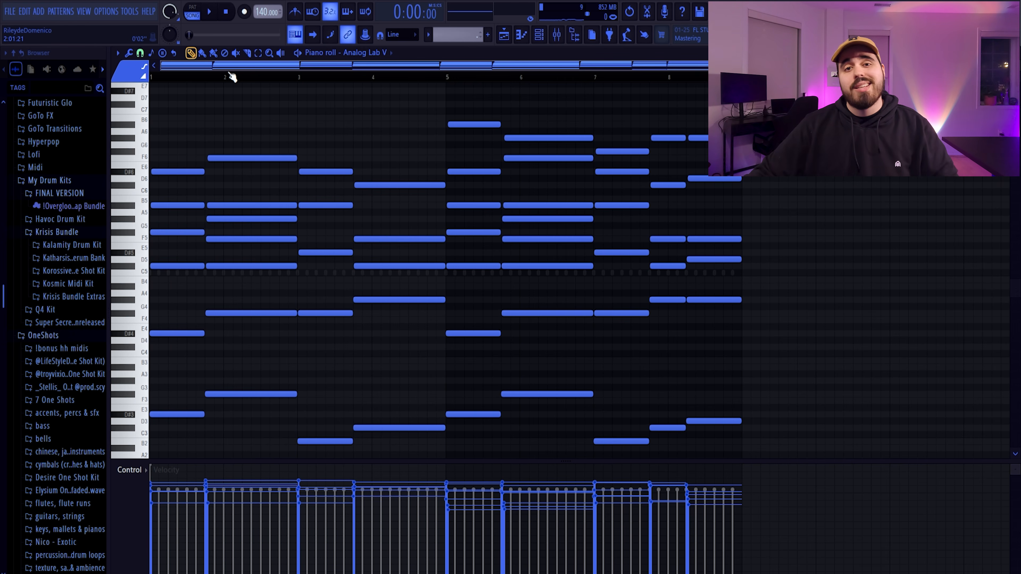
ctrl+shift+click(474, 125)
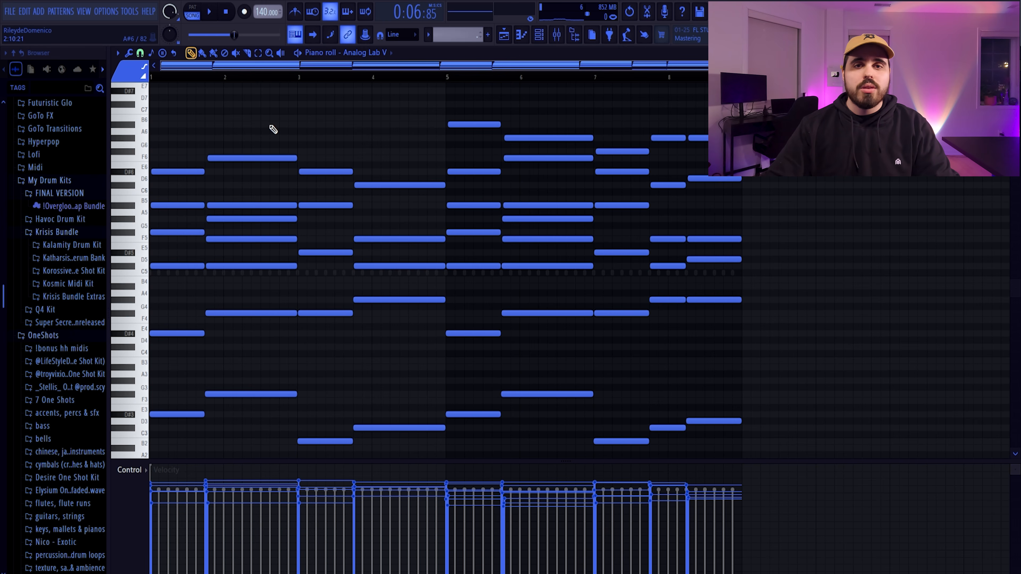
Try slicing vertically through the first and second chords at several points
key(c)
drag(177, 125, 180, 431)
drag(248, 153, 244, 437)
drag(279, 106, 284, 442)
click(224, 103)
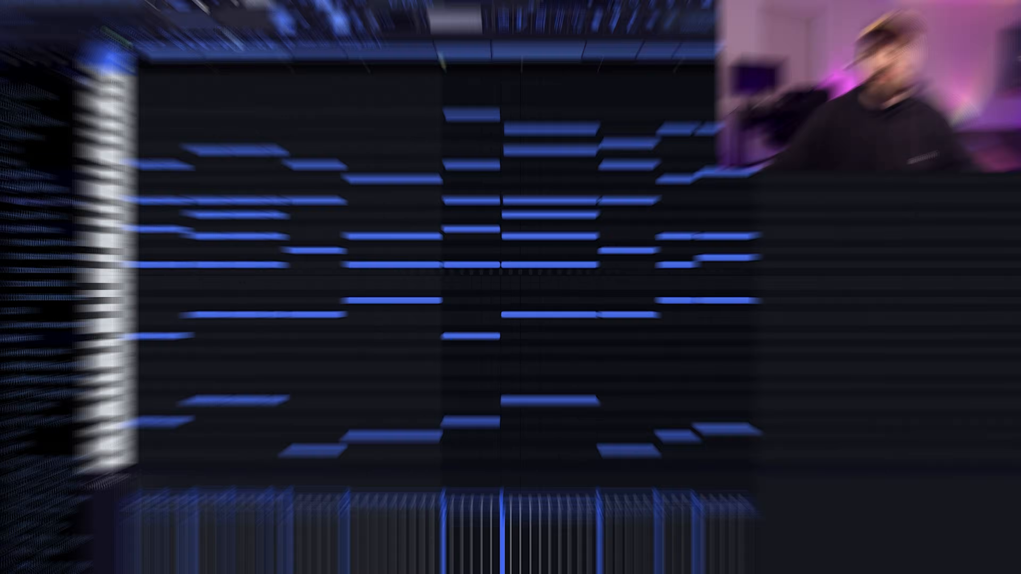
Cut the first chord so D#6, A#5 and C#5 enter progressively later in half-beat steps, slice F#5 at two beats, and play it back
click(216, 13)
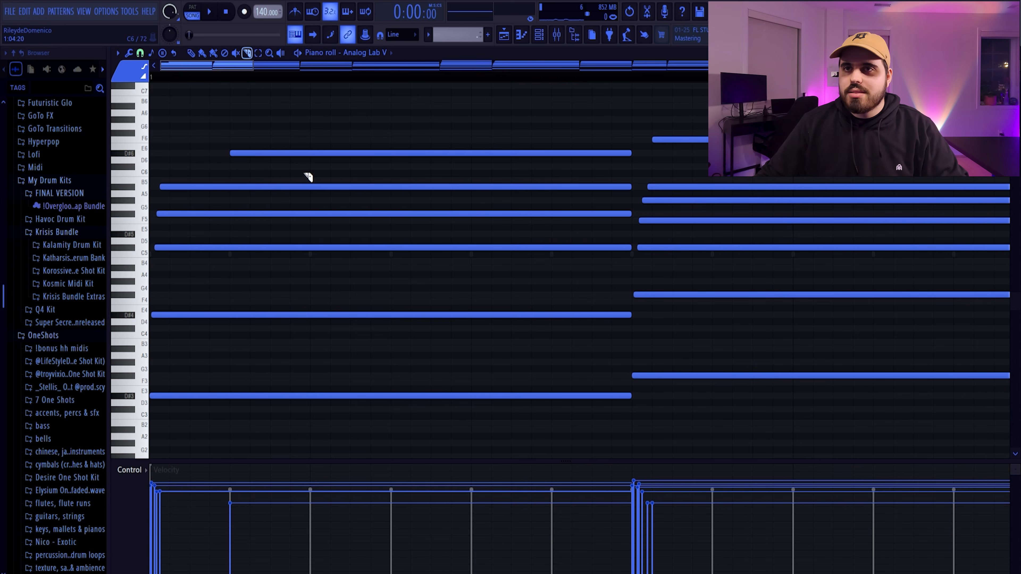
click(315, 188)
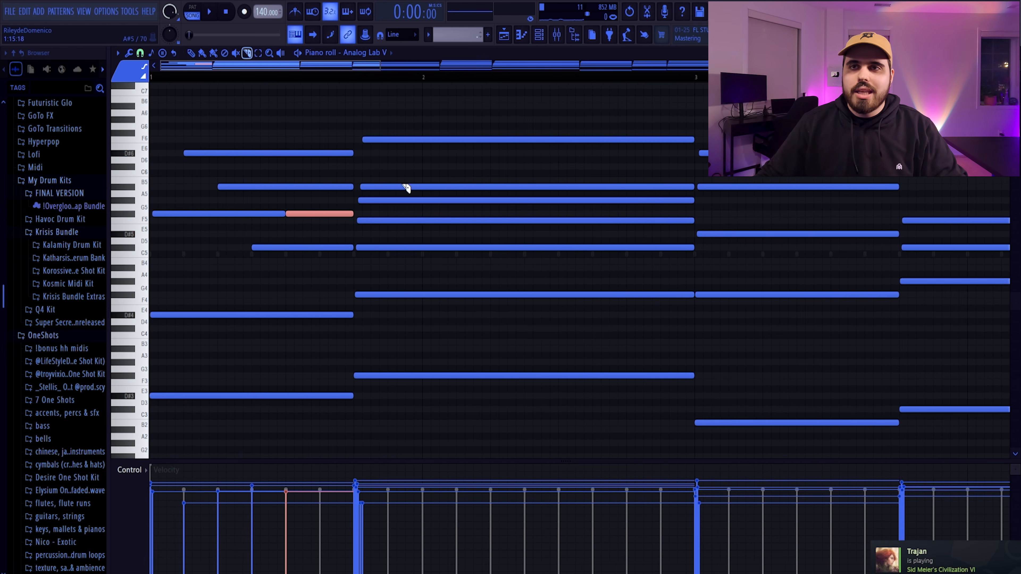
scroll(404, 173, up, 2)
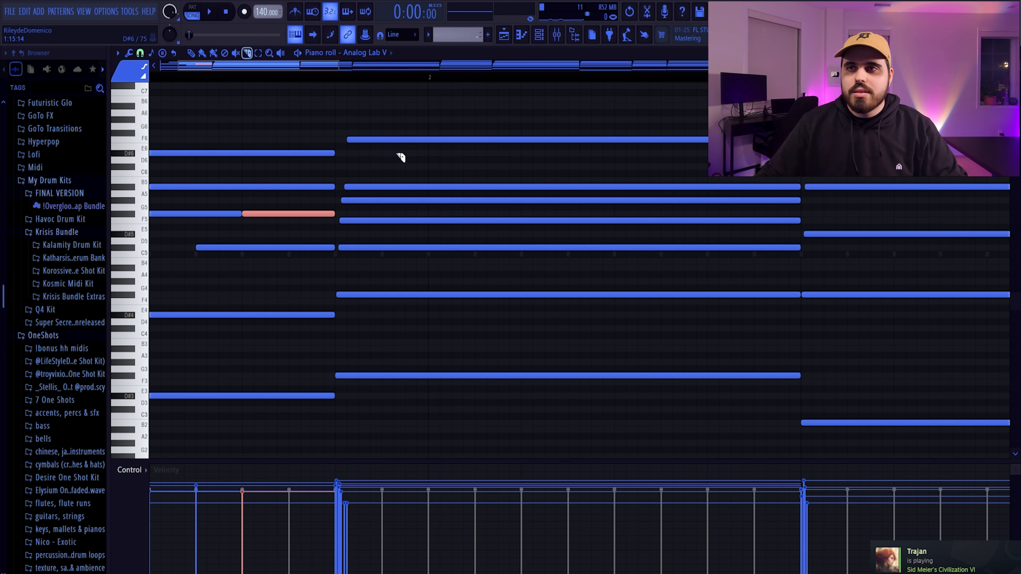
scroll(314, 65, down, 2)
click(210, 12)
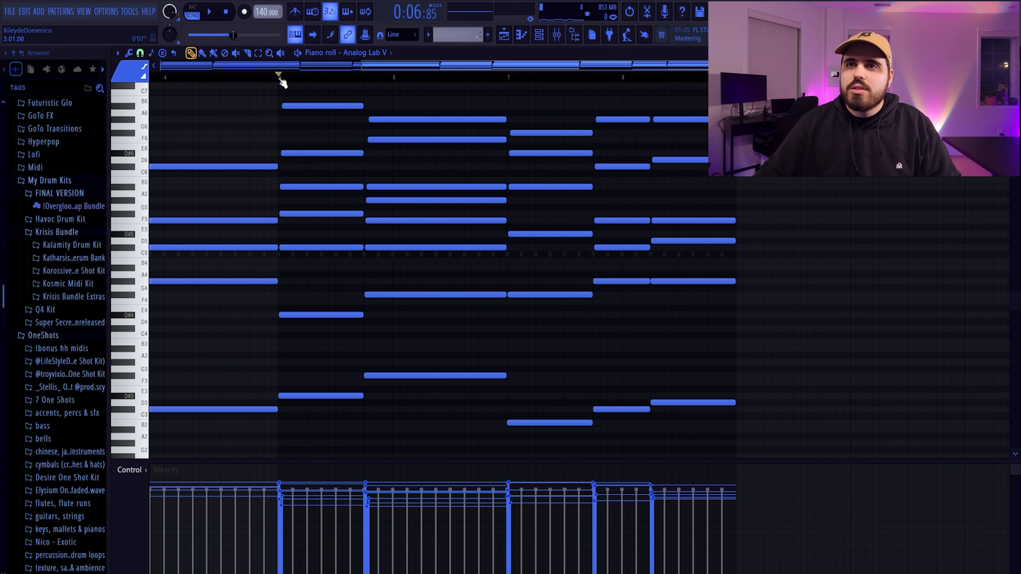
Add short melody notes F6 and F#6 ending bar 4, G#6 and F#6 in bar 5, D#6 in bar 6, and F6 and D#6 in bar 7
scroll(381, 75, left, 2)
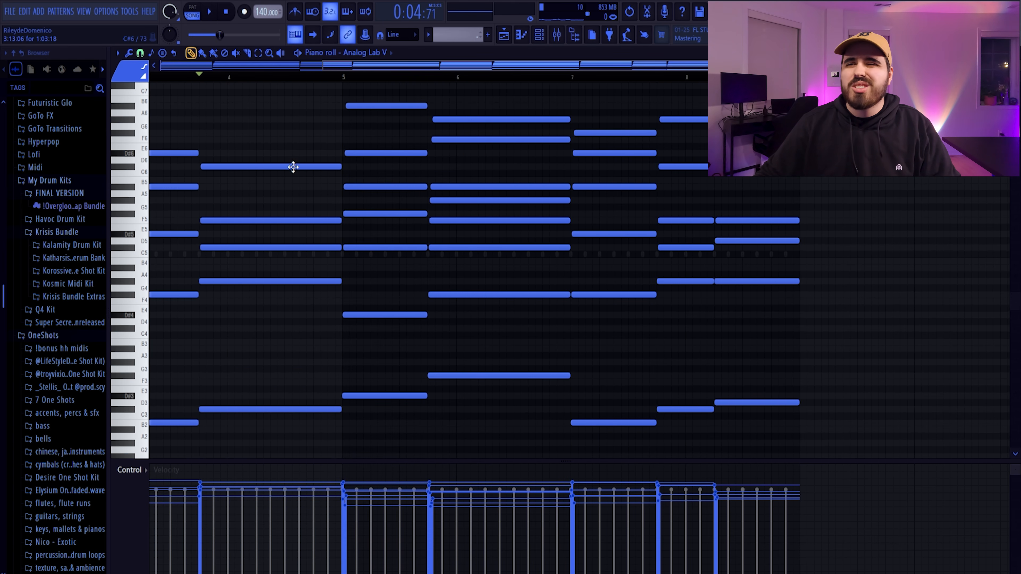
key(ctrl+Left)
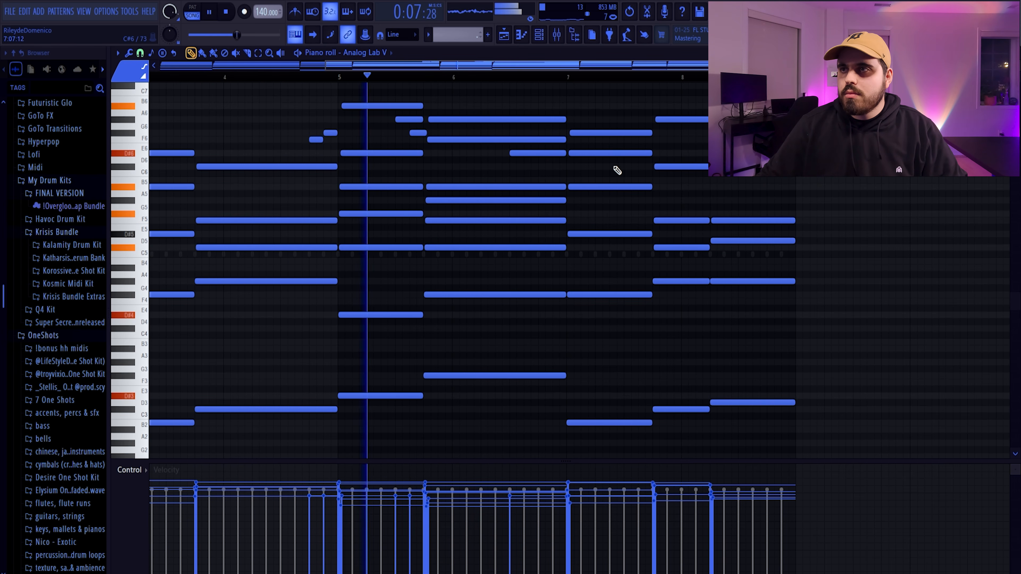
click(626, 140)
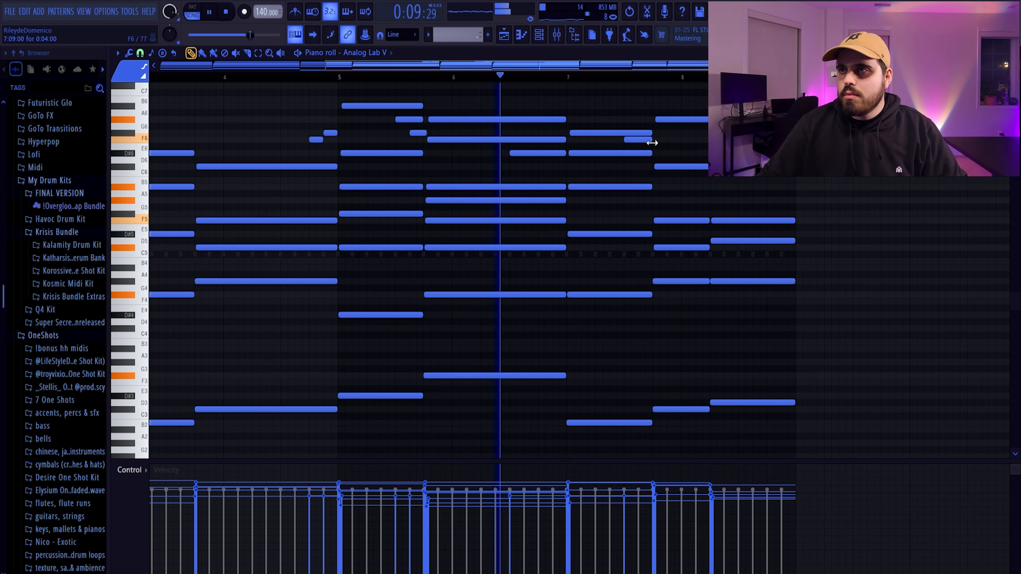
drag(663, 140, 653, 154)
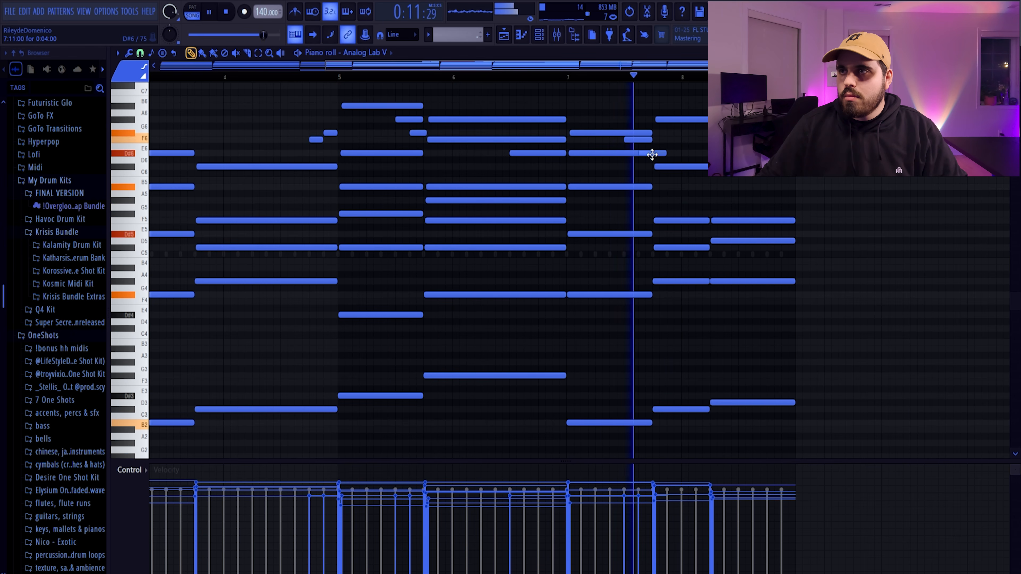